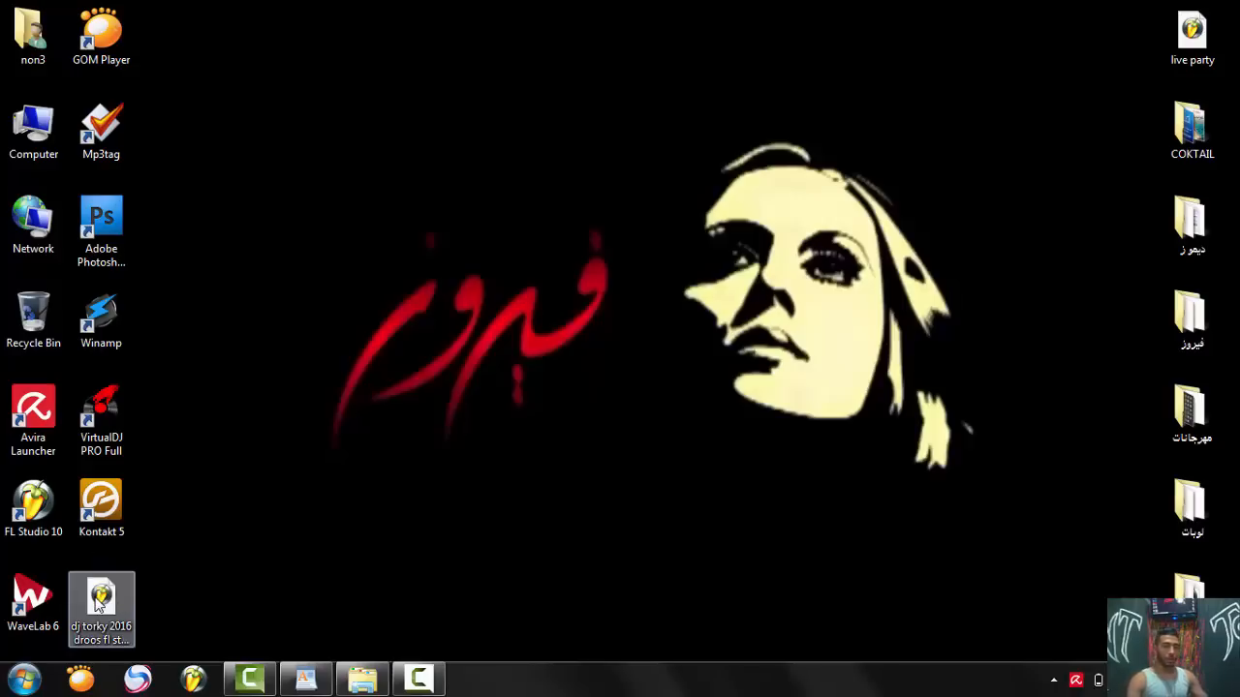
Open the FL Studio project file from the desktop, dismiss its project info and show the step sequencer
{"action": "left_click_drag", "start_coordinate": [96, 598], "coordinate": [574, 503]}
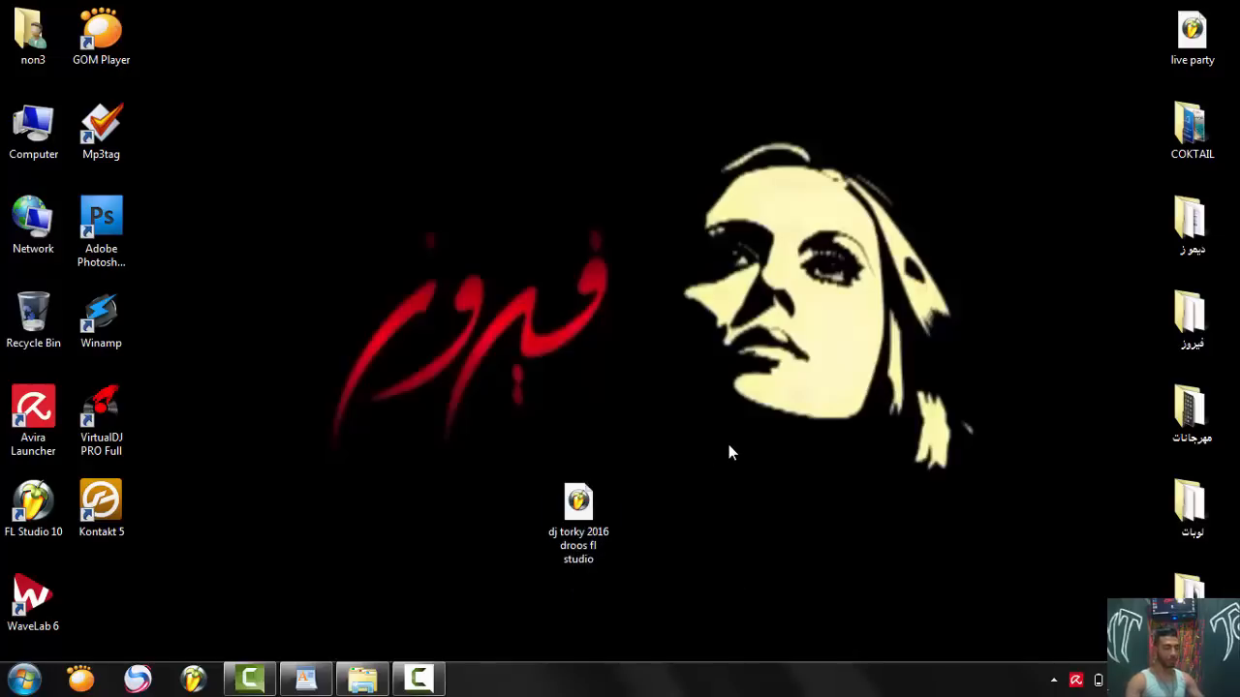
{"action": "double_click", "coordinate": [579, 518]}
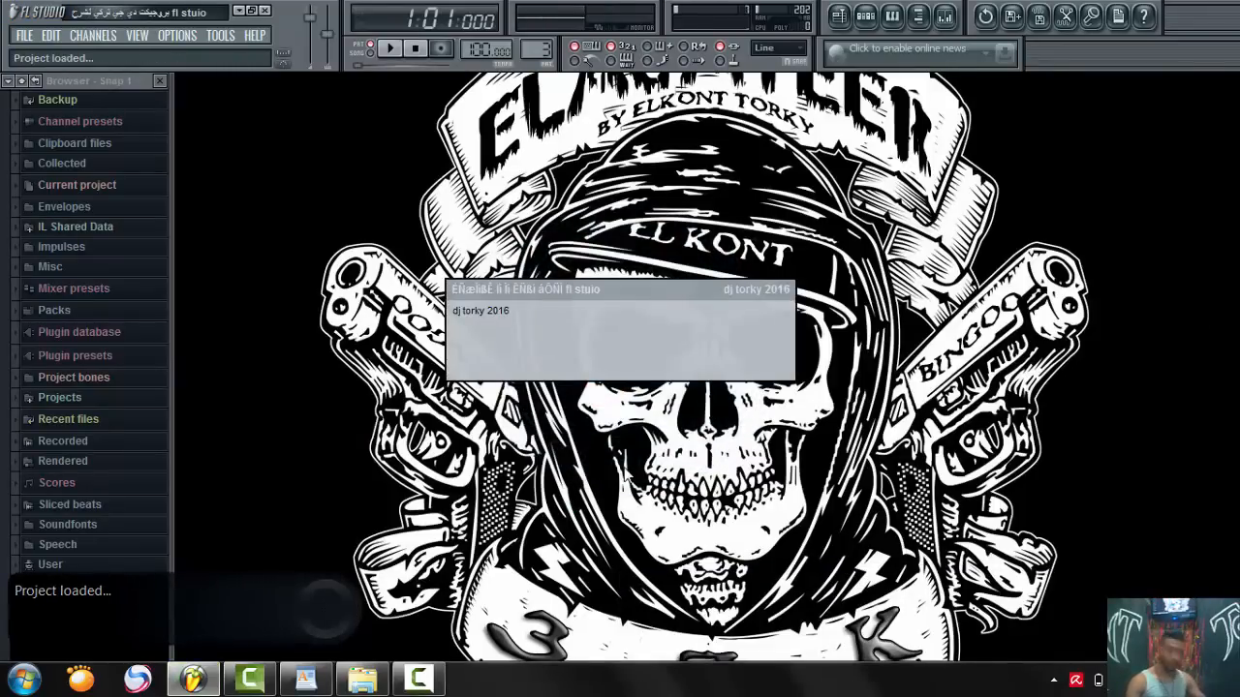
{"action": "left_click", "coordinate": [600, 282]}
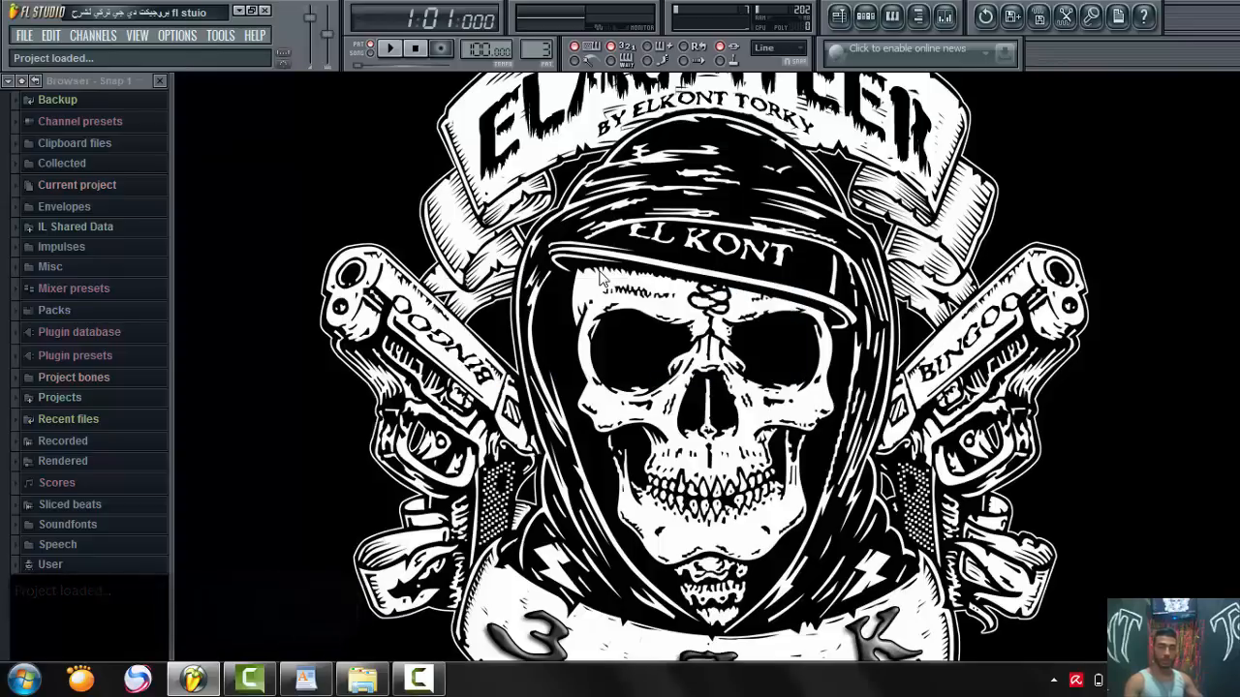
{"action": "left_click", "coordinate": [865, 34]}
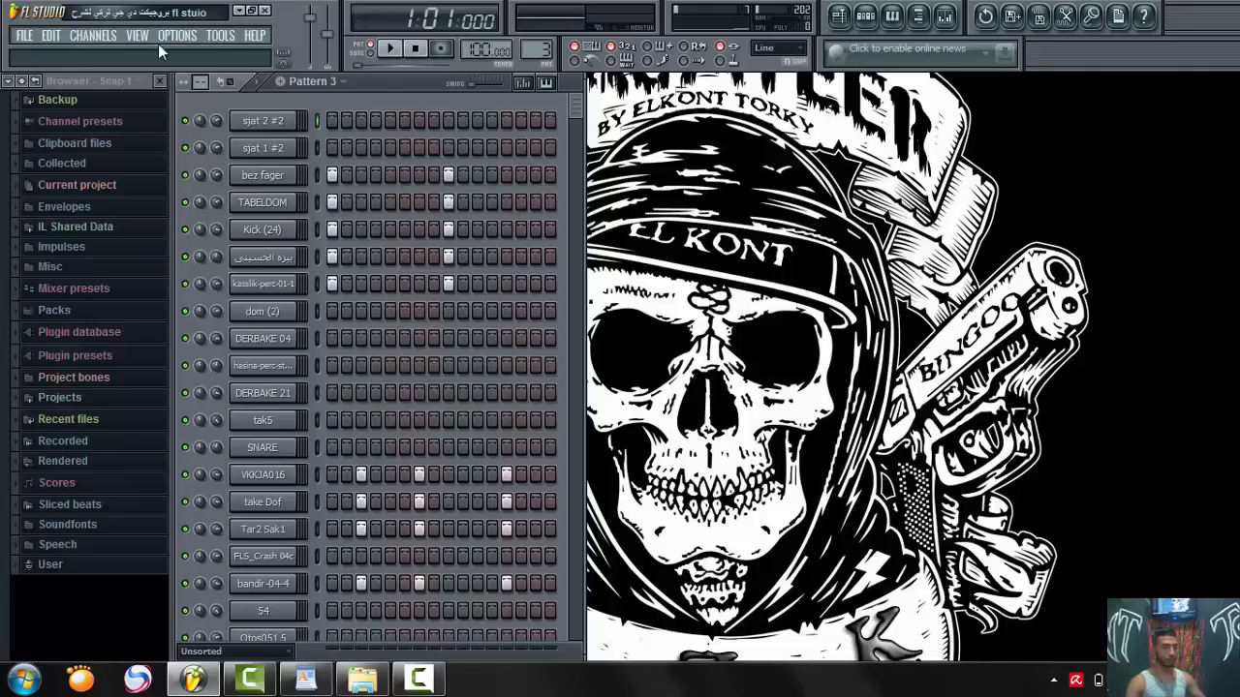
Set the audio input/output device to ASIO4ALL v2 in the audio settings
{"action": "left_click", "coordinate": [186, 36]}
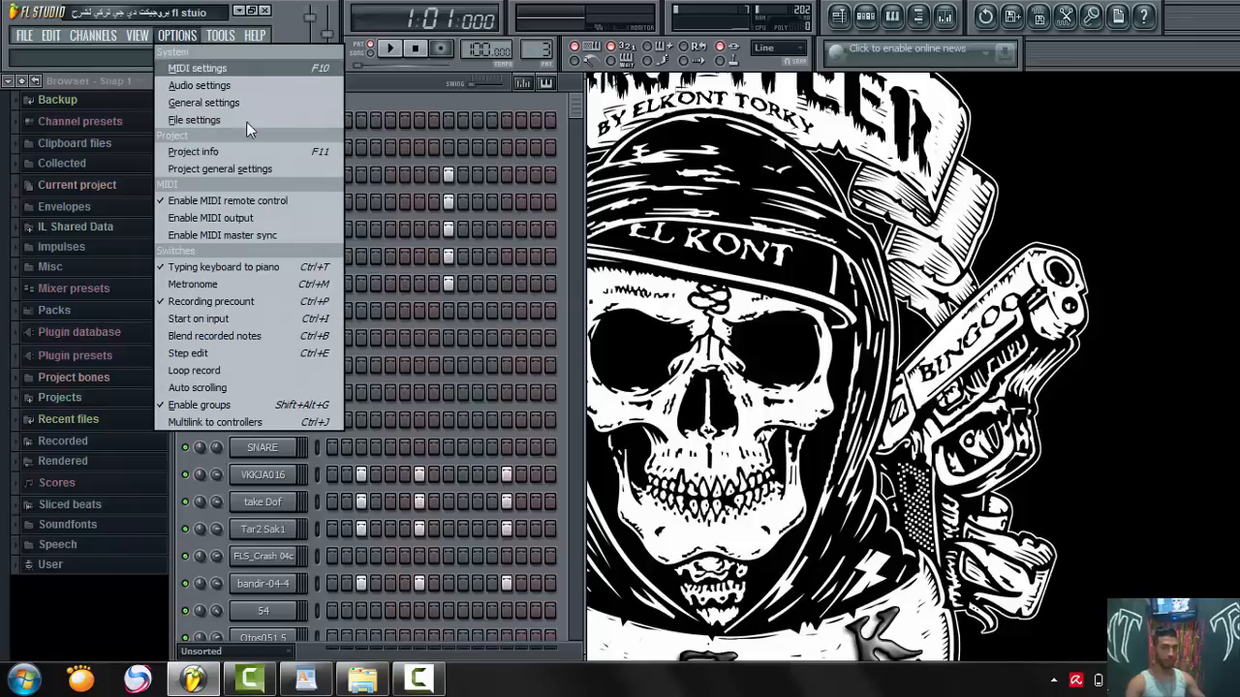
{"action": "left_click", "coordinate": [200, 87]}
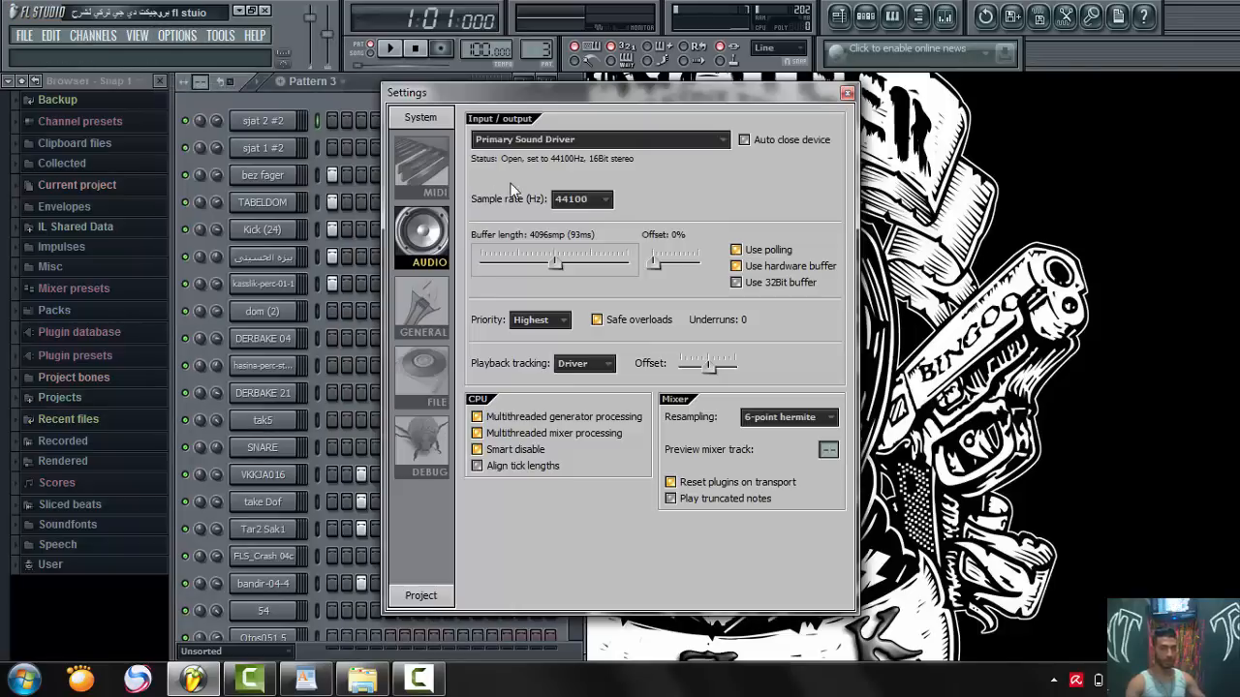
{"action": "left_click", "coordinate": [570, 139]}
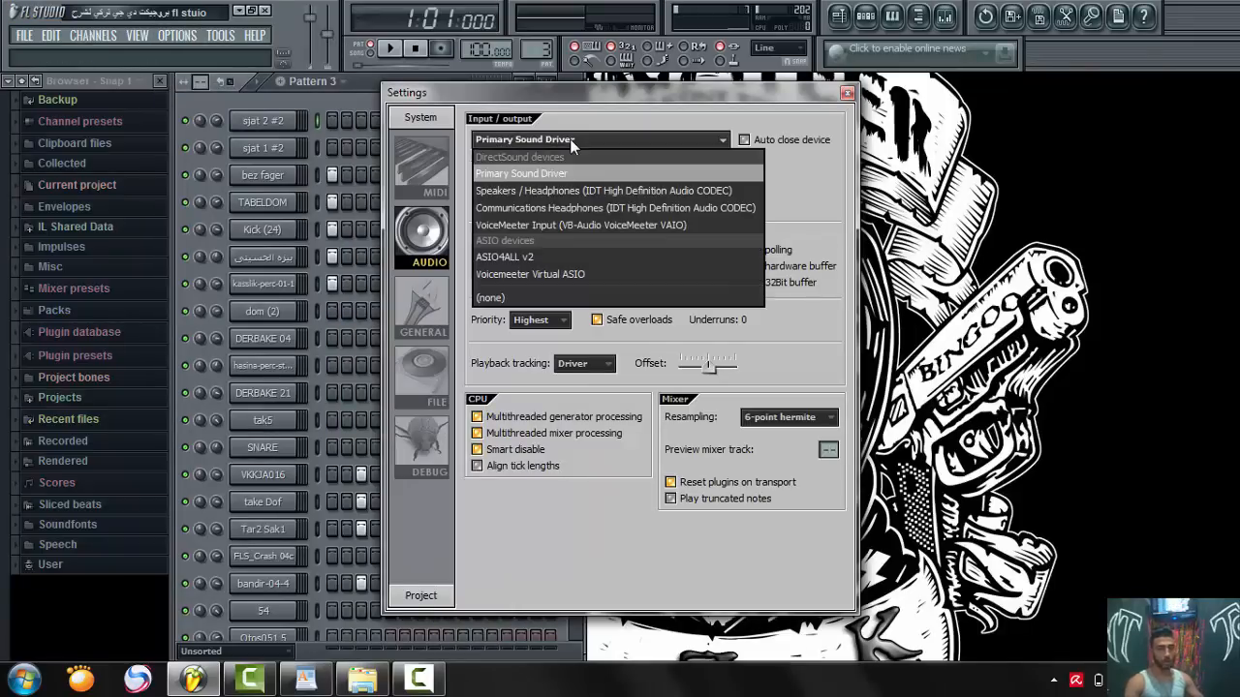
{"action": "left_click", "coordinate": [536, 258]}
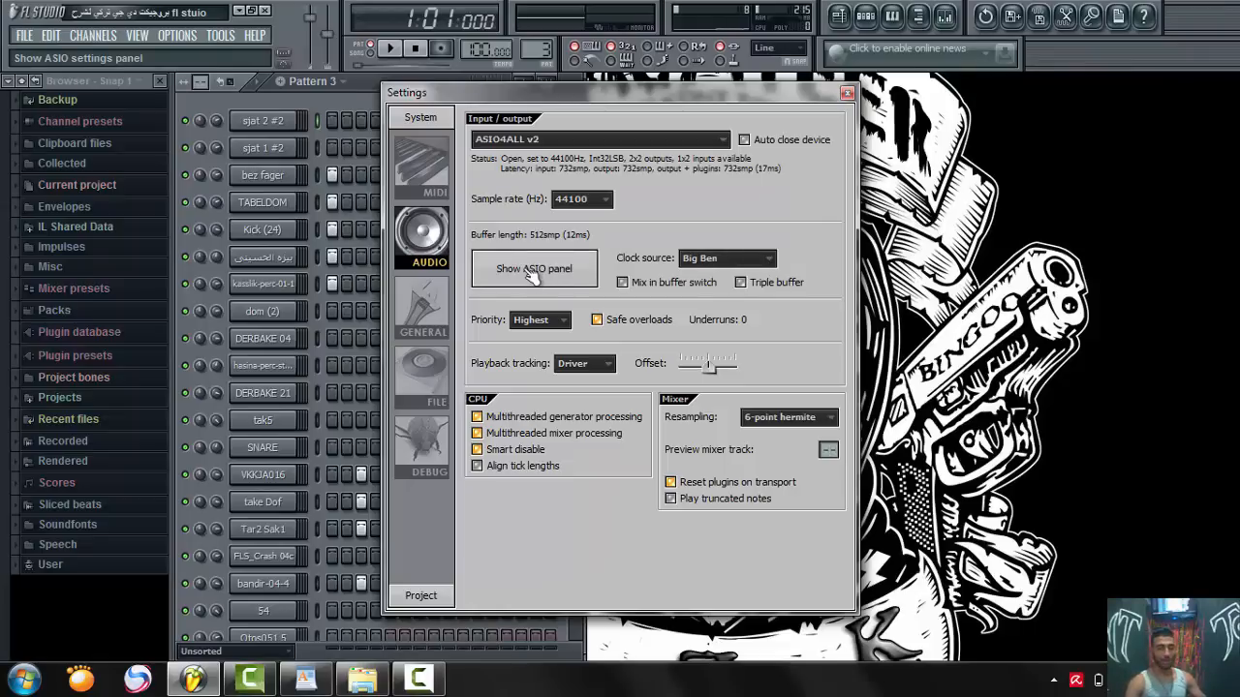
Examine the IDT High Definition Audio CODEC's inputs and outputs in the ASIO panel, and close the settings
{"action": "left_click", "coordinate": [532, 274]}
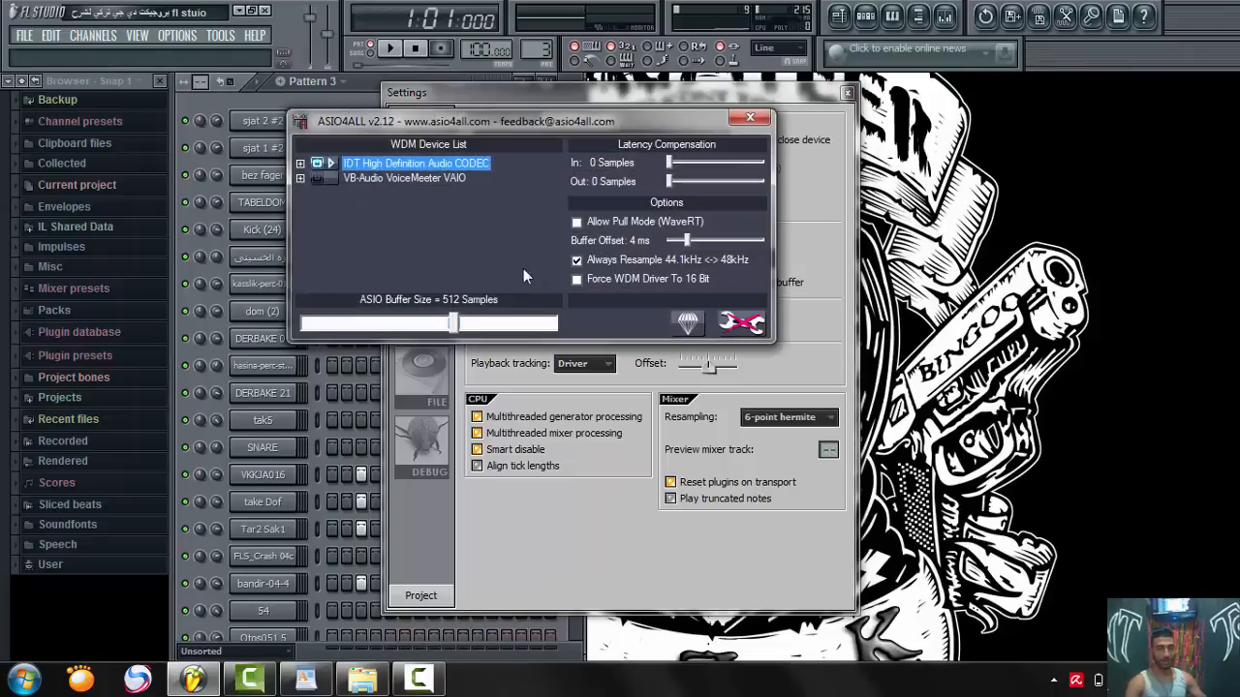
{"action": "left_click", "coordinate": [754, 324]}
{"action": "left_click", "coordinate": [753, 323]}
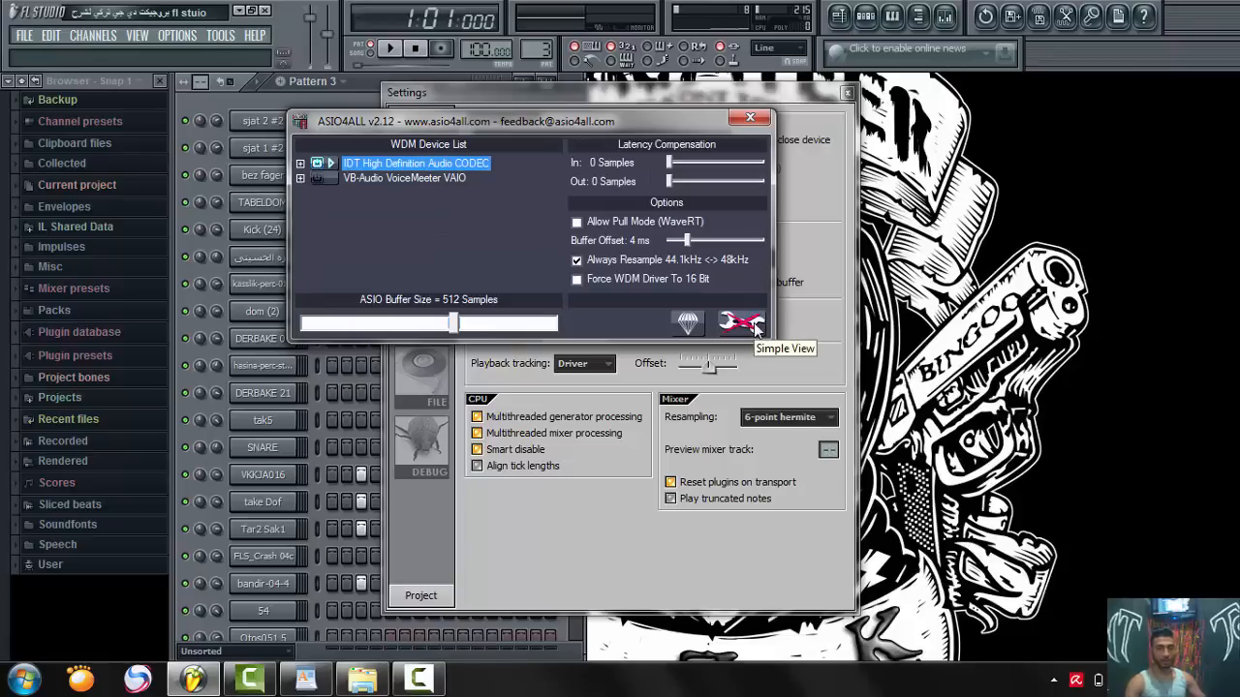
{"action": "left_click", "coordinate": [300, 164]}
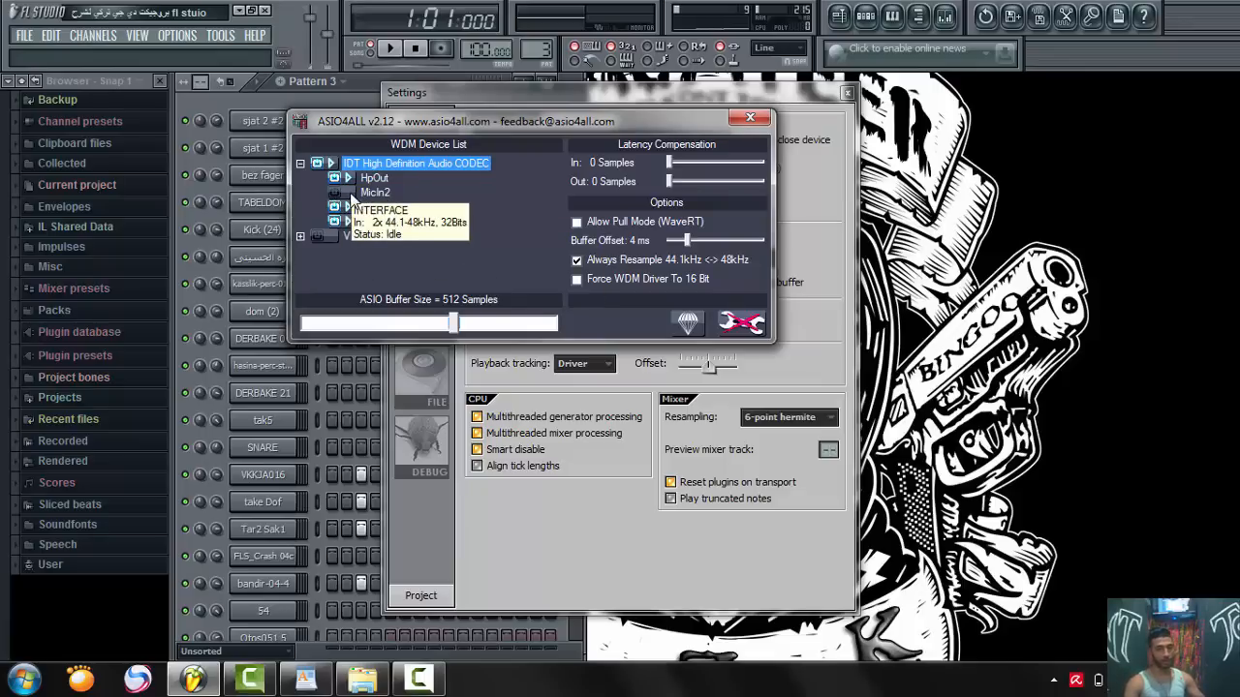
{"action": "left_click", "coordinate": [368, 192]}
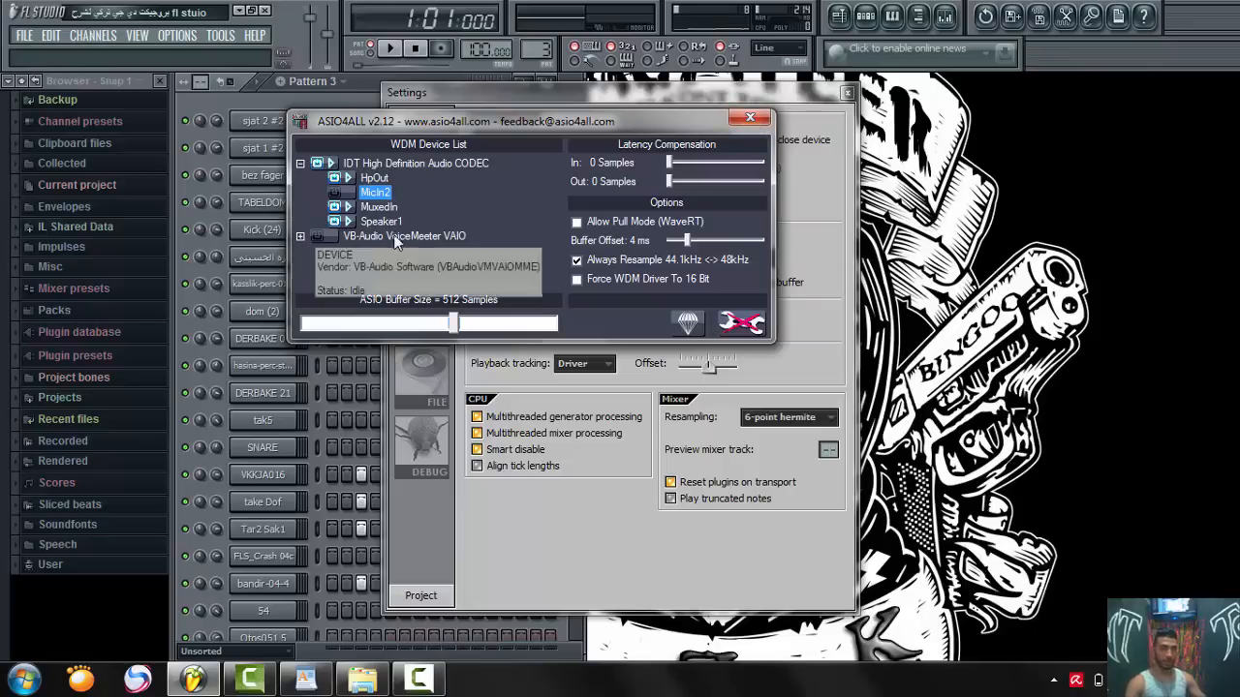
{"action": "left_click", "coordinate": [750, 117]}
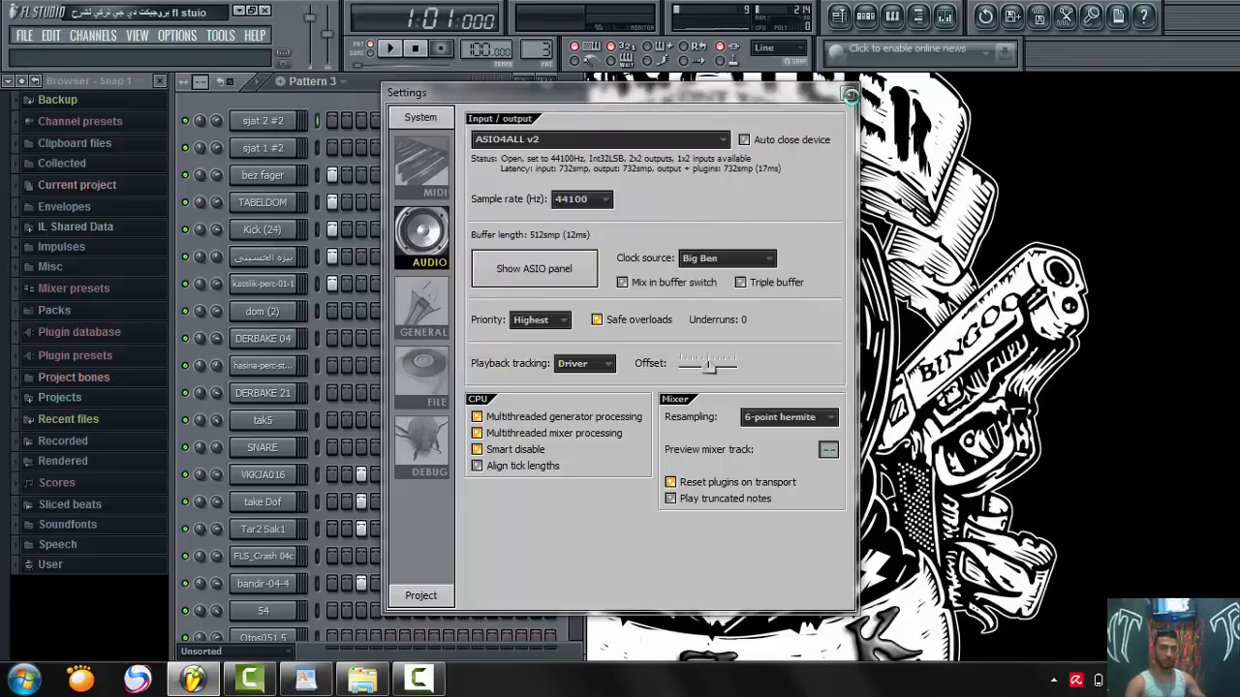
{"action": "left_click", "coordinate": [849, 94]}
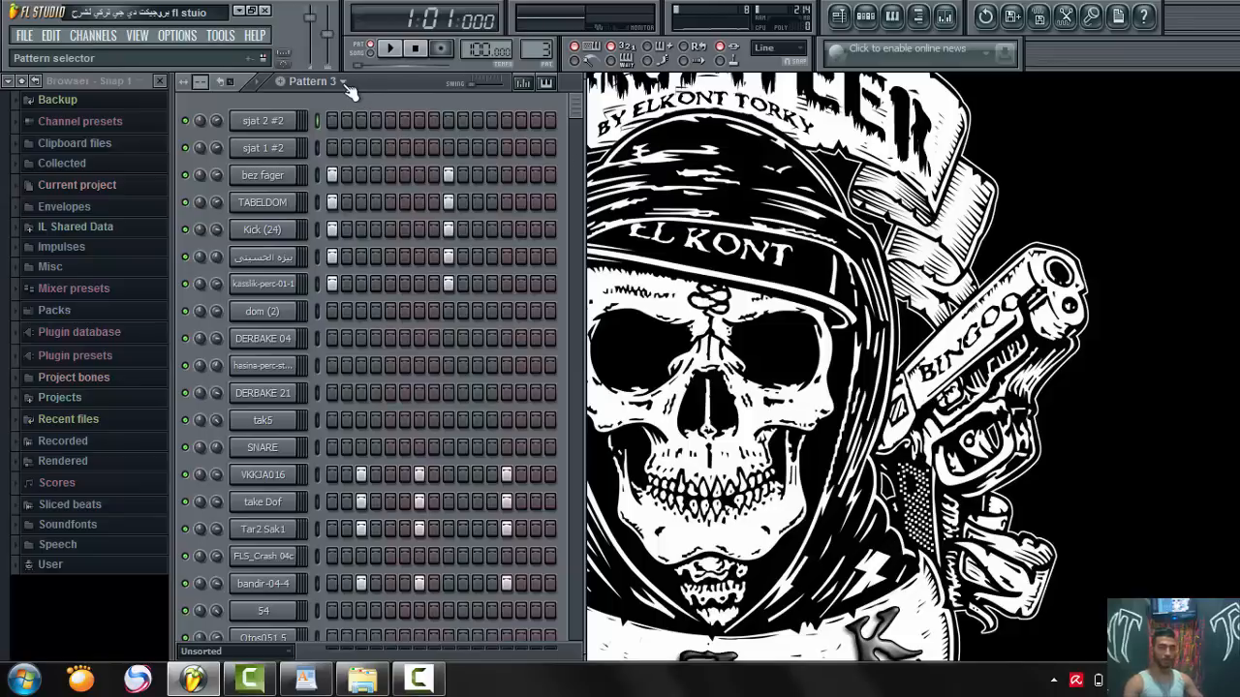
Show the mixer and rename the Insert 1 track as rec
{"action": "left_click", "coordinate": [944, 15]}
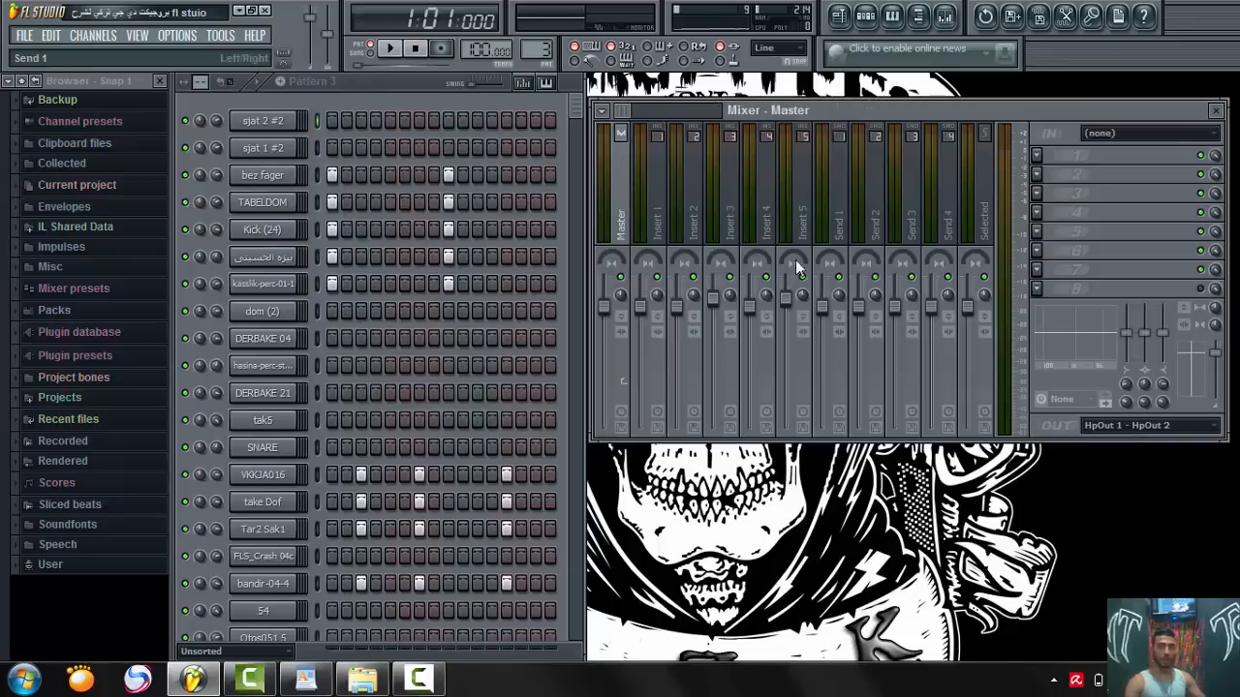
{"action": "left_click", "coordinate": [657, 201]}
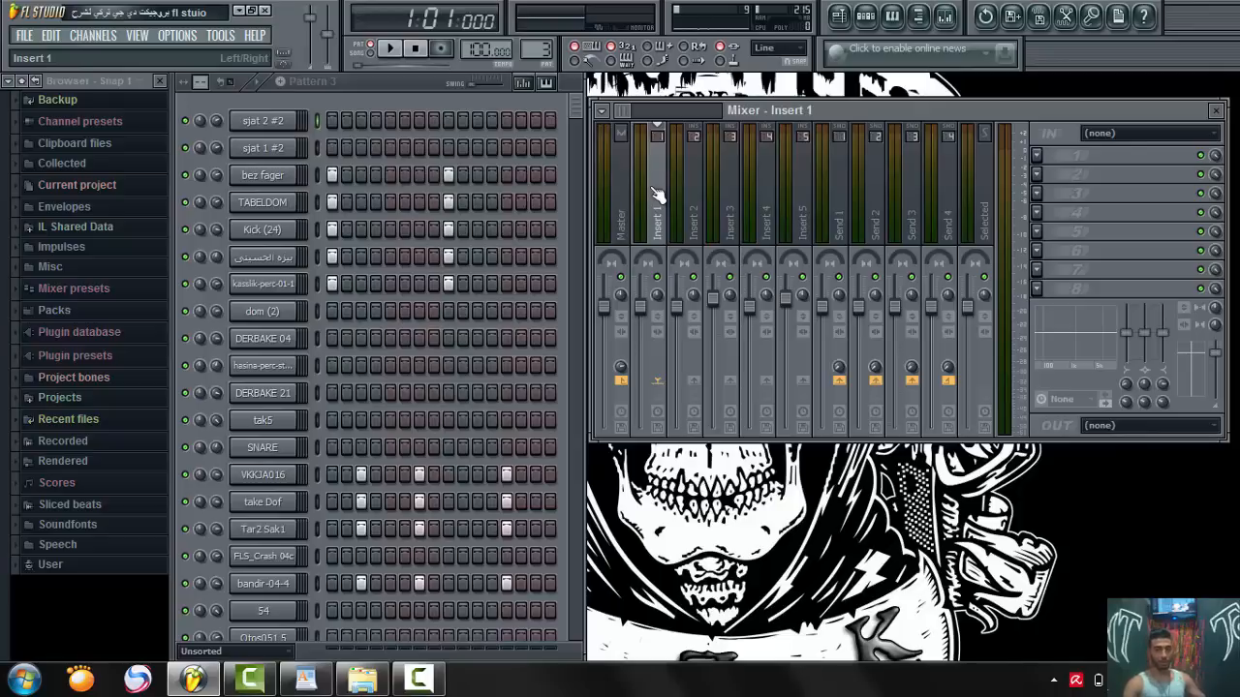
{"action": "right_click", "coordinate": [655, 196]}
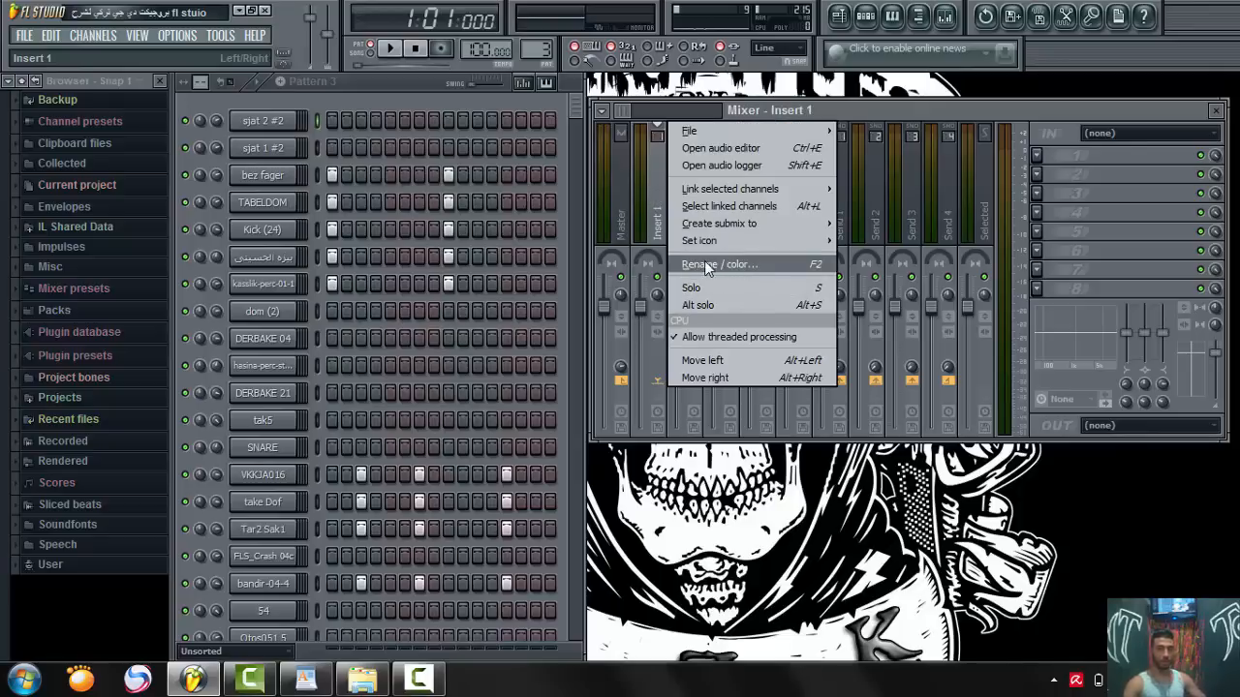
{"action": "left_click", "coordinate": [657, 215]}
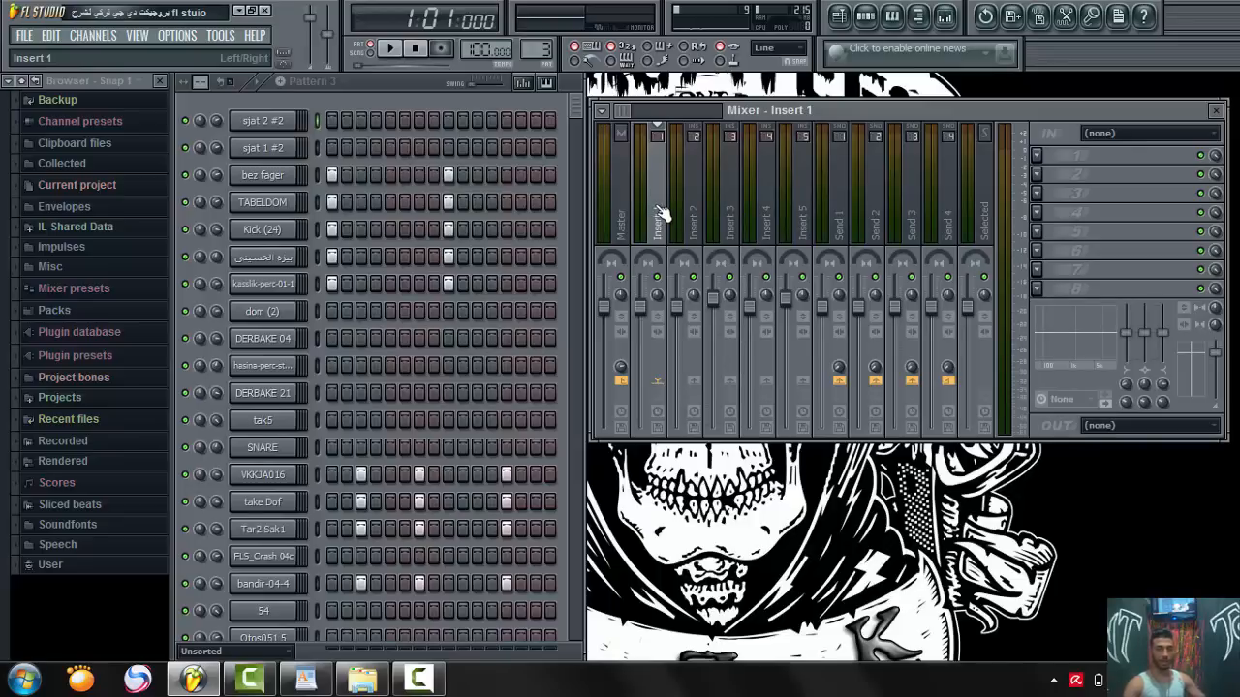
{"action": "double_click", "coordinate": [658, 213]}
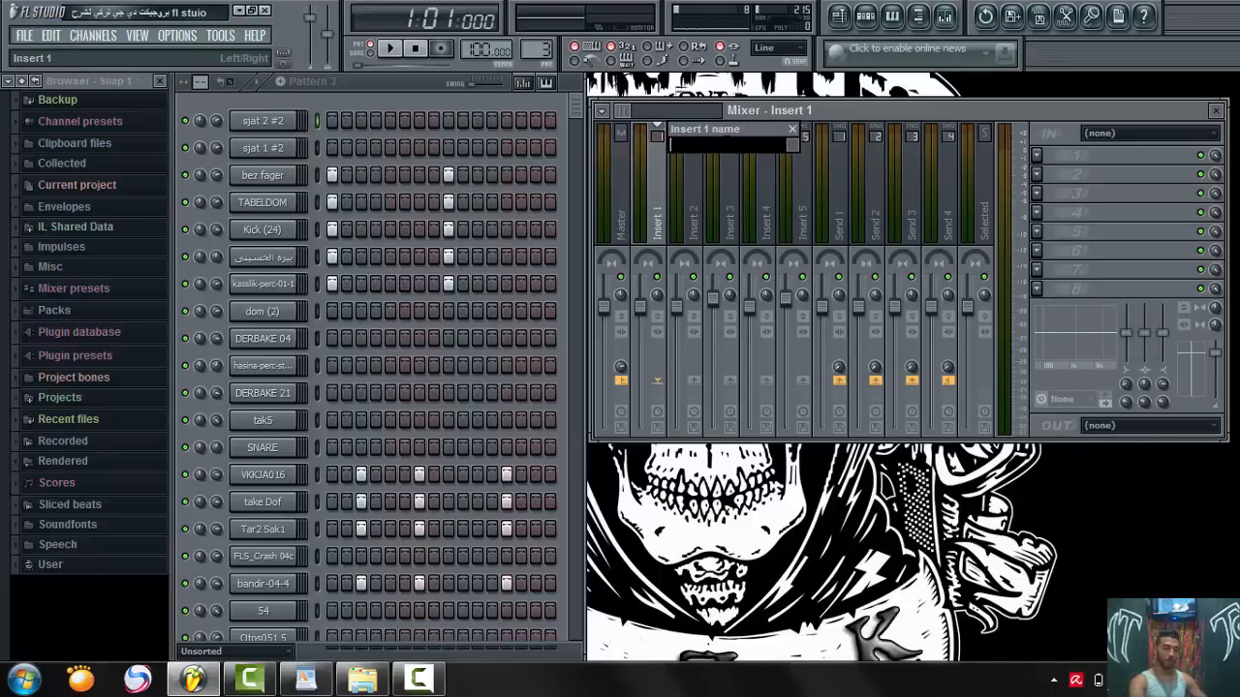
{"action": "type", "text": "rrr"}
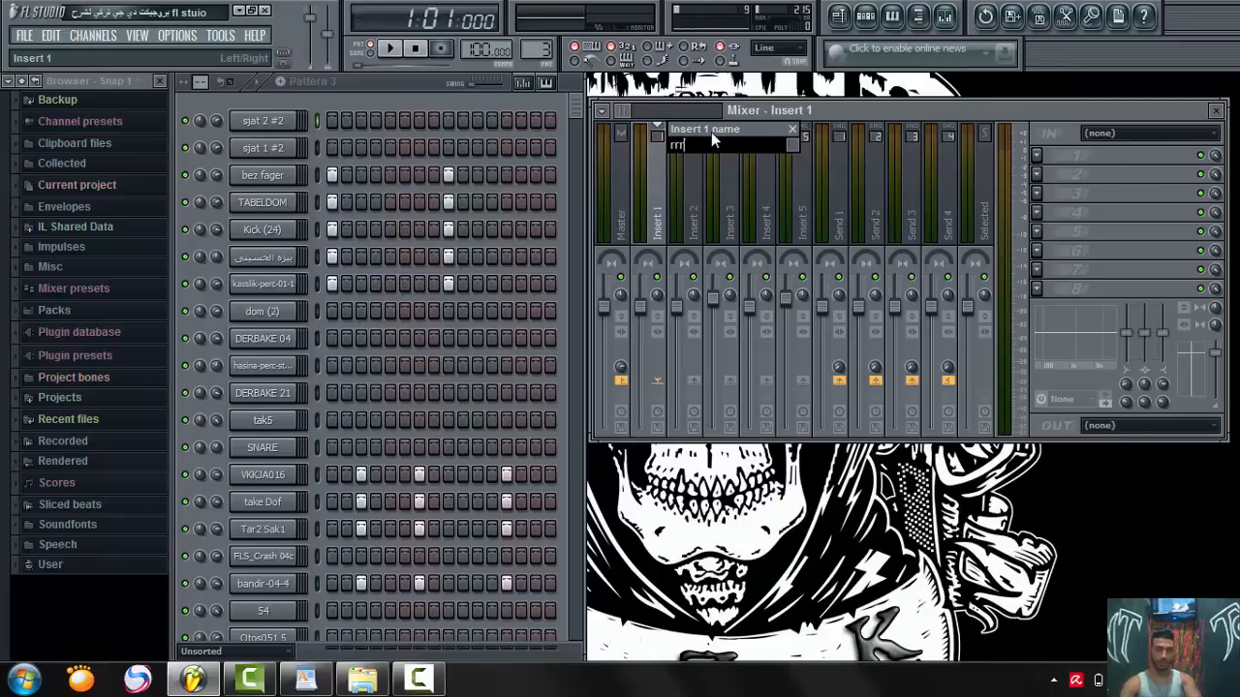
{"action": "key", "text": "ctrl+a"}
{"action": "type", "text": "r"}
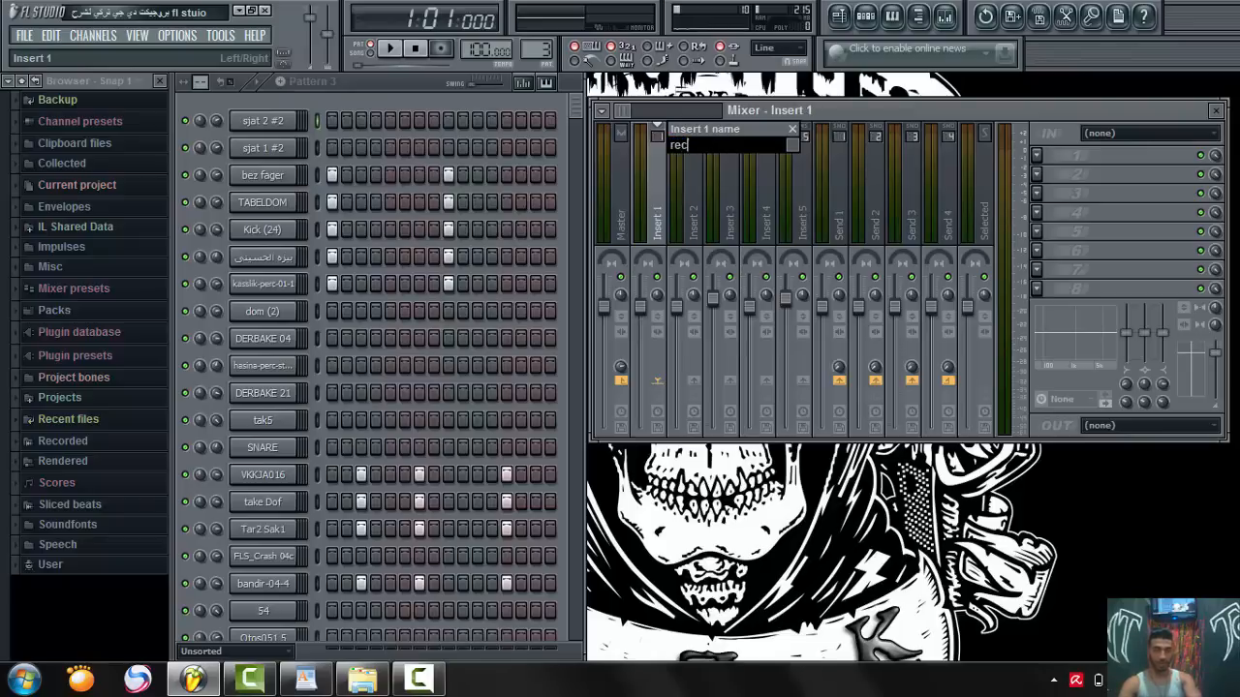
Give the rec mixer track the basic red color and confirm its name and color
{"action": "left_click", "coordinate": [792, 145]}
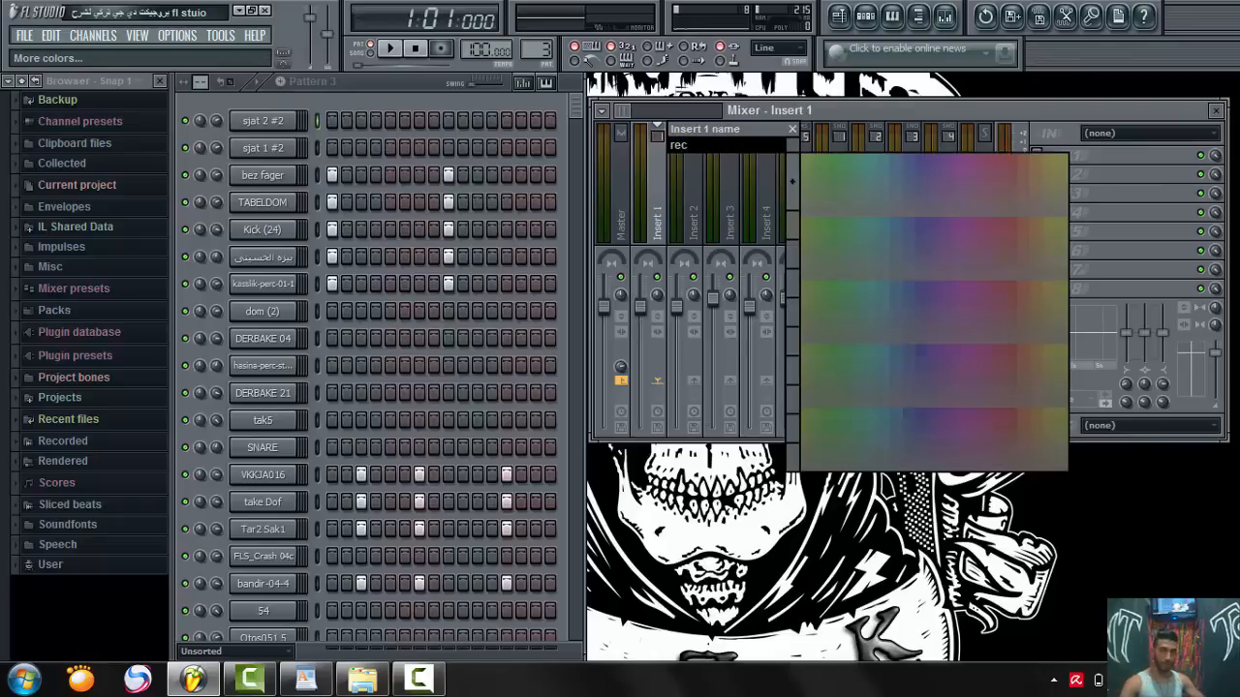
{"action": "left_click", "coordinate": [793, 177]}
{"action": "left_click", "coordinate": [435, 207]}
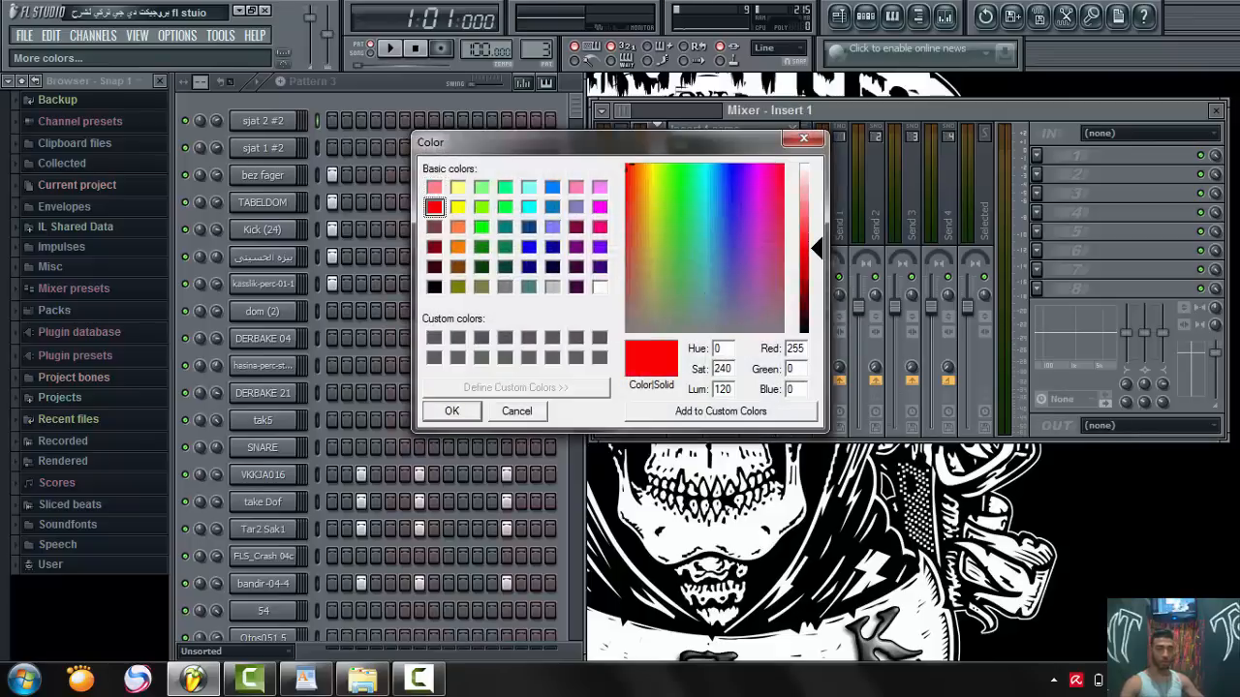
{"action": "left_click", "coordinate": [452, 411]}
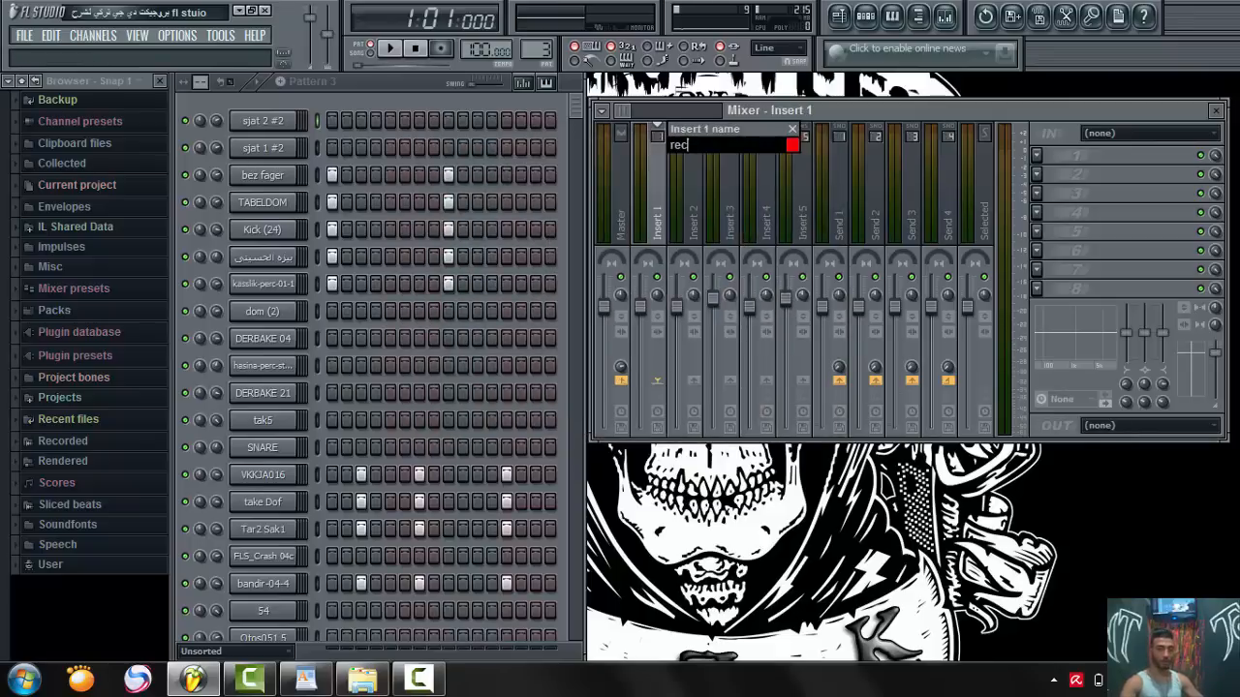
{"action": "key", "text": "Return"}
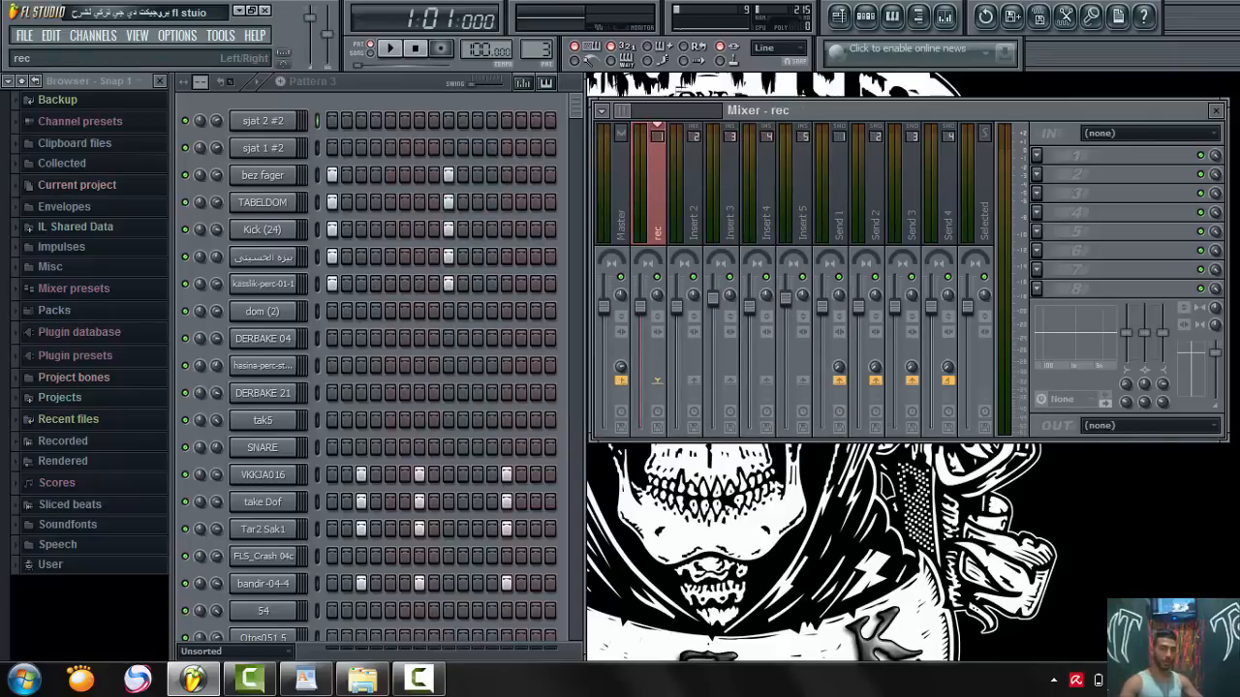
{"action": "left_click", "coordinate": [686, 194]}
{"action": "left_click", "coordinate": [795, 194]}
{"action": "left_click", "coordinate": [650, 194]}
{"action": "left_click", "coordinate": [759, 194]}
{"action": "left_click", "coordinate": [795, 194]}
{"action": "left_click", "coordinate": [759, 194]}
{"action": "left_click", "coordinate": [977, 194]}
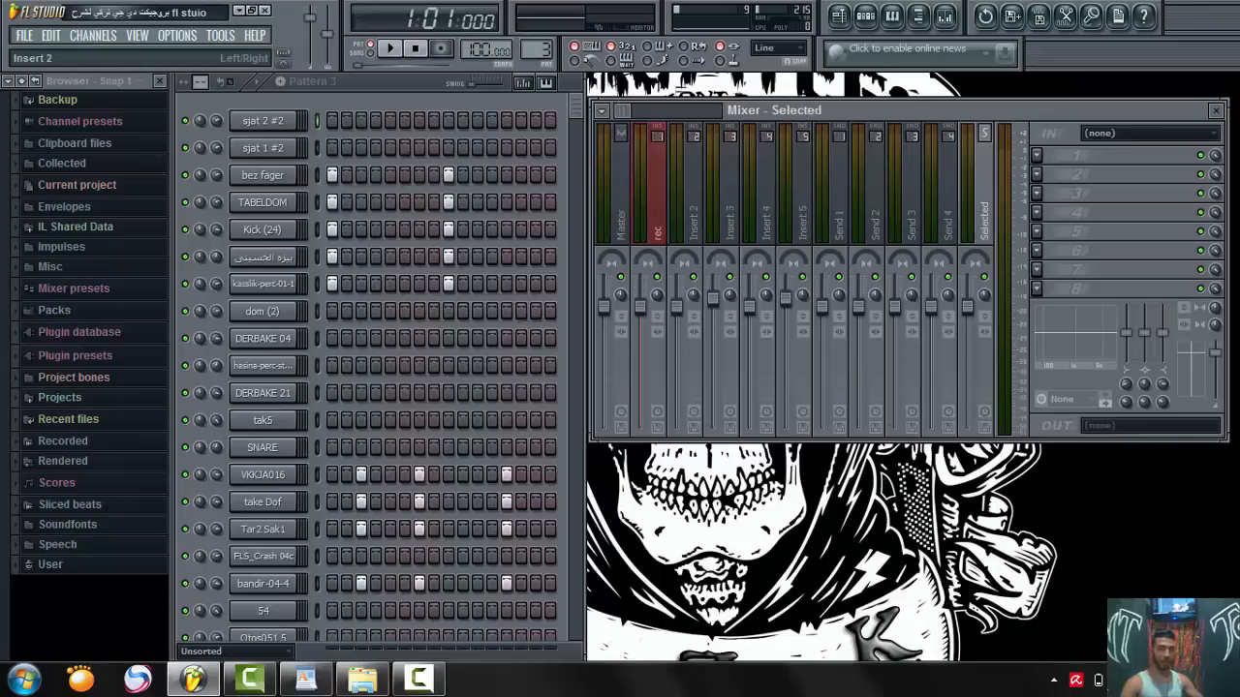
{"action": "left_click_drag", "start_coordinate": [977, 194], "coordinate": [613, 193]}
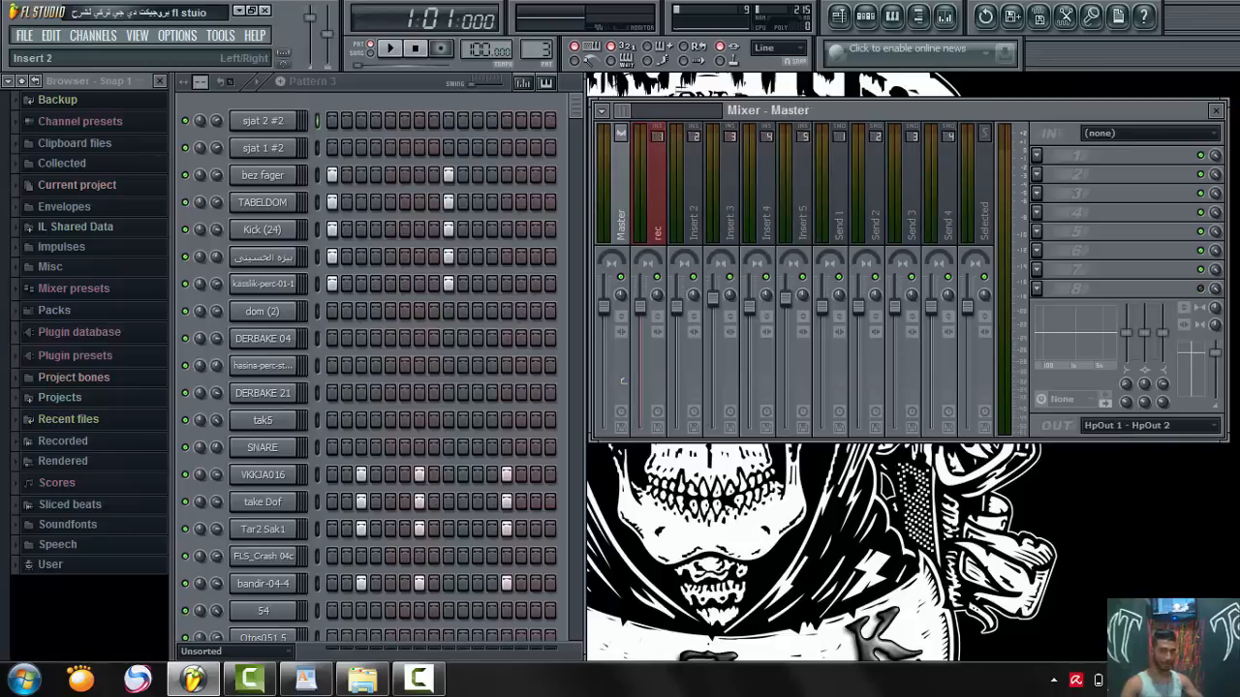
Set the rec mixer track's audio input to the mono source MuxedIn 1
{"action": "left_click", "coordinate": [656, 380]}
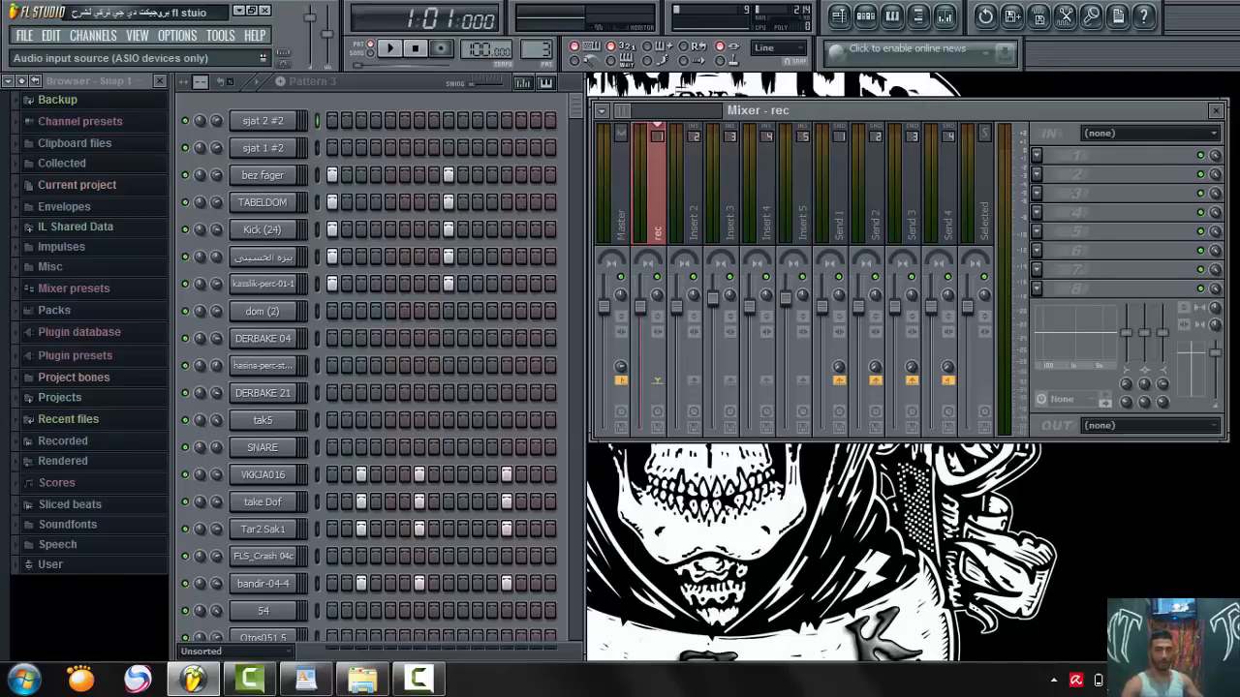
{"action": "left_click", "coordinate": [1148, 132]}
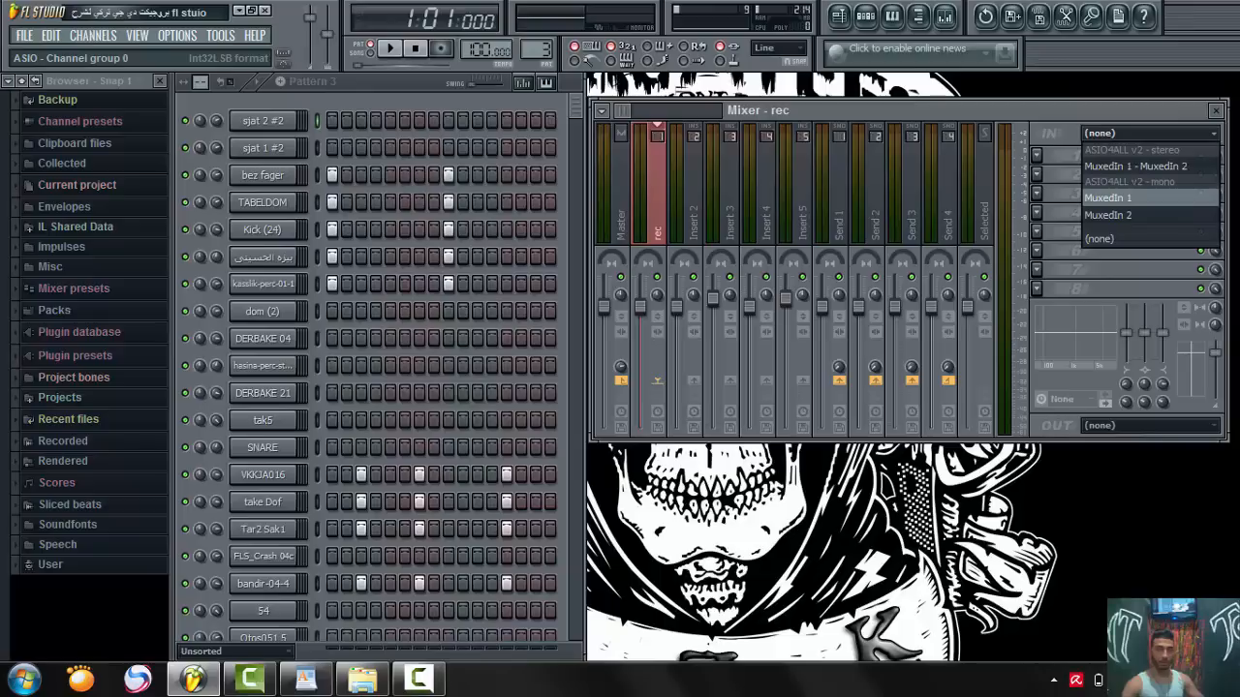
{"action": "left_click", "coordinate": [1148, 198]}
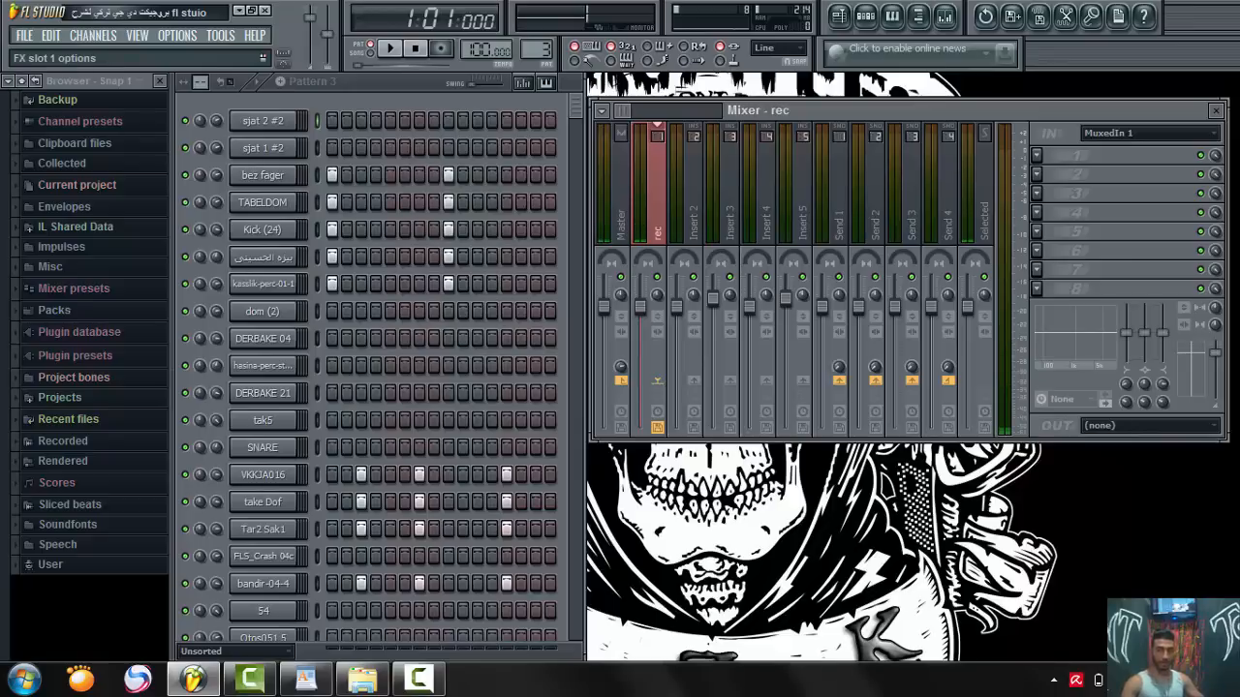
Open the full effect plugin list for the rec track's first slot and rescan all plugins with Scan & verify
{"action": "left_click", "coordinate": [1075, 155]}
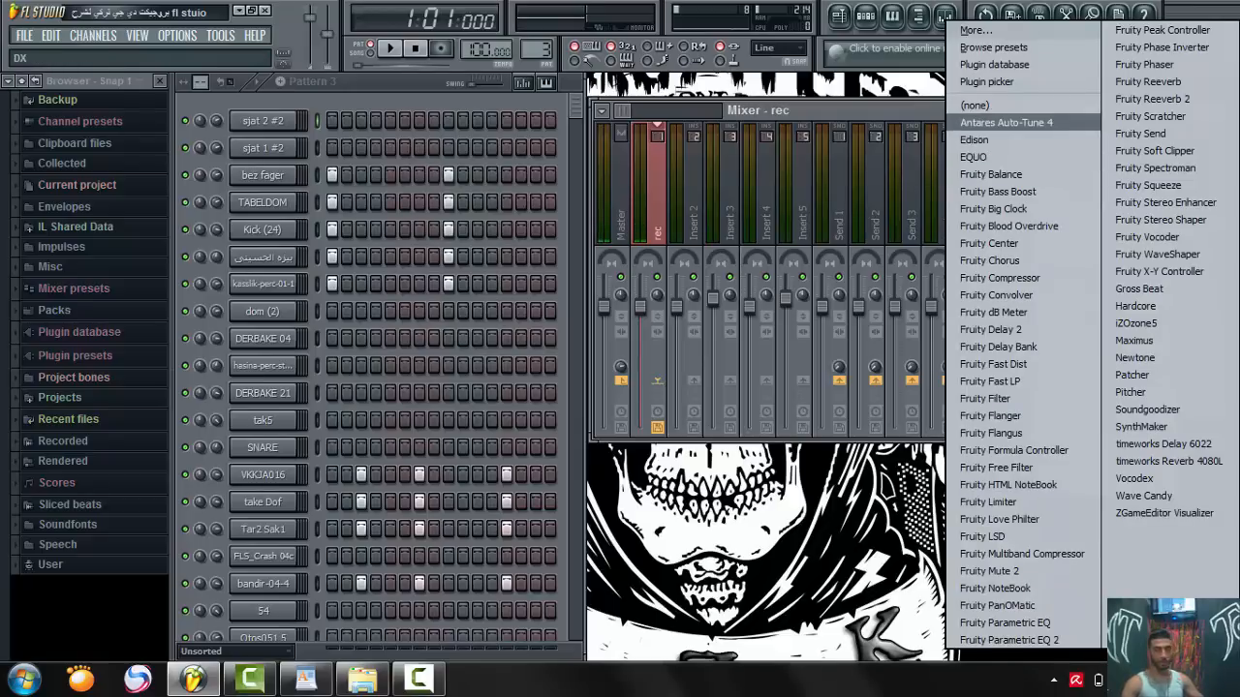
{"action": "left_click", "coordinate": [1005, 123]}
{"action": "left_click", "coordinate": [1036, 155]}
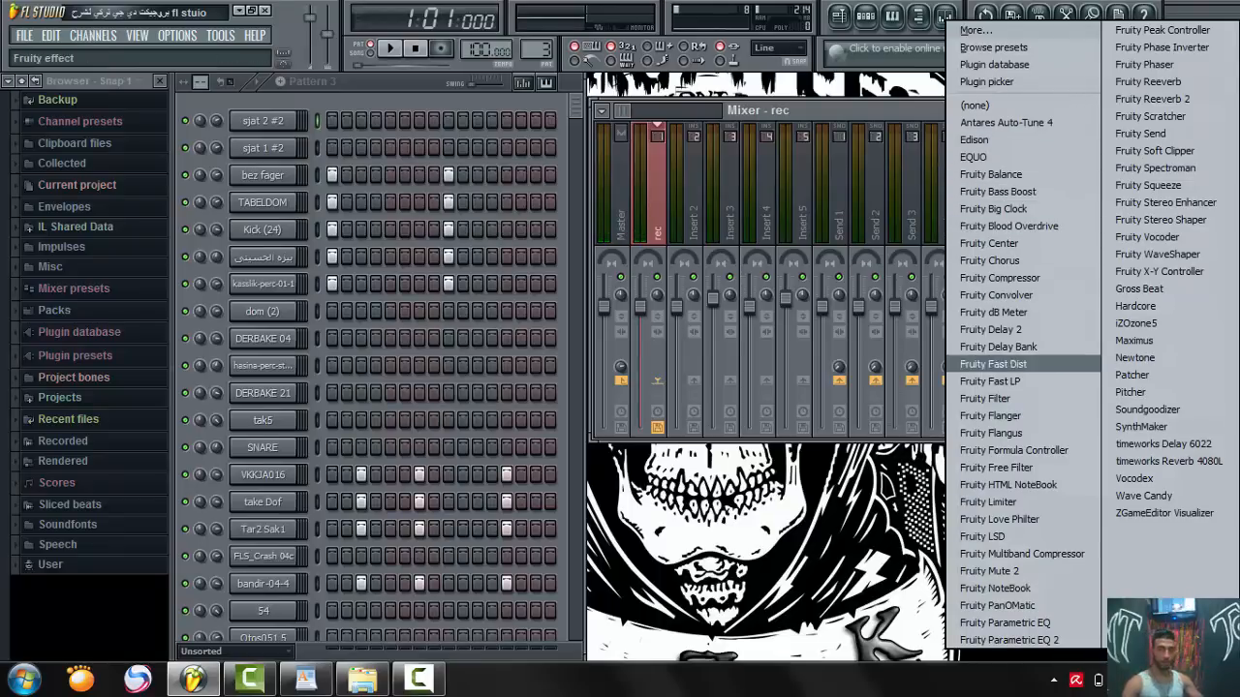
{"action": "left_click", "coordinate": [975, 30]}
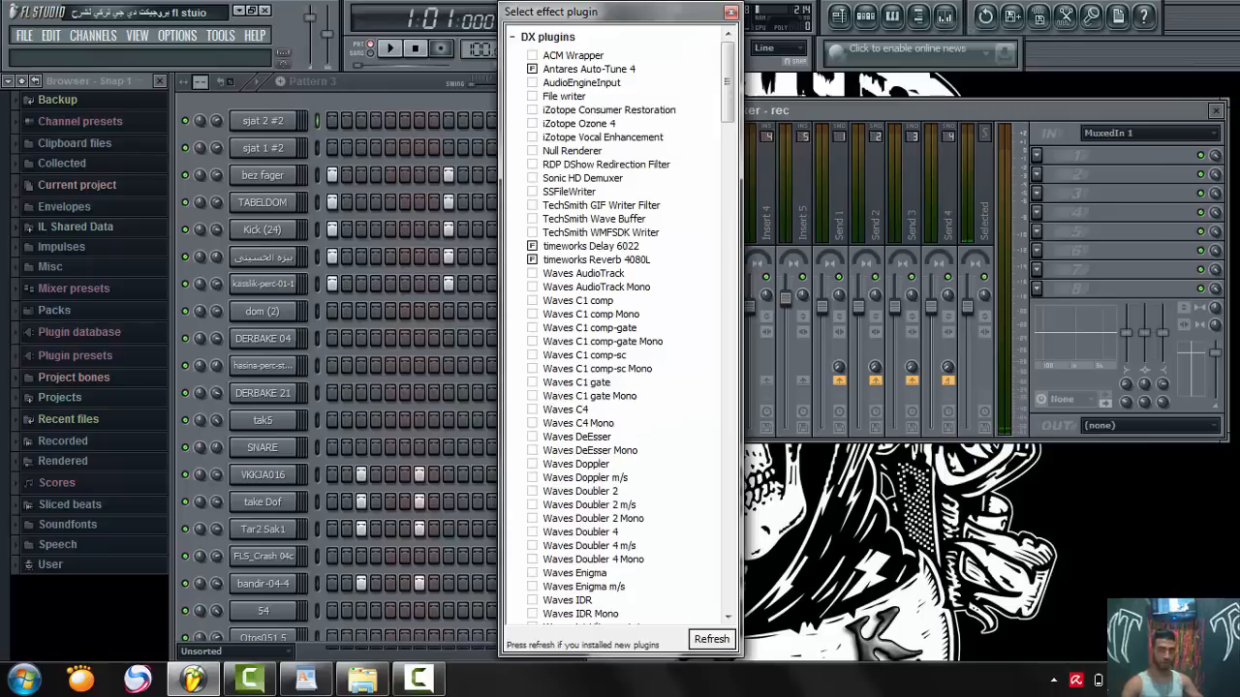
{"action": "left_click", "coordinate": [711, 640]}
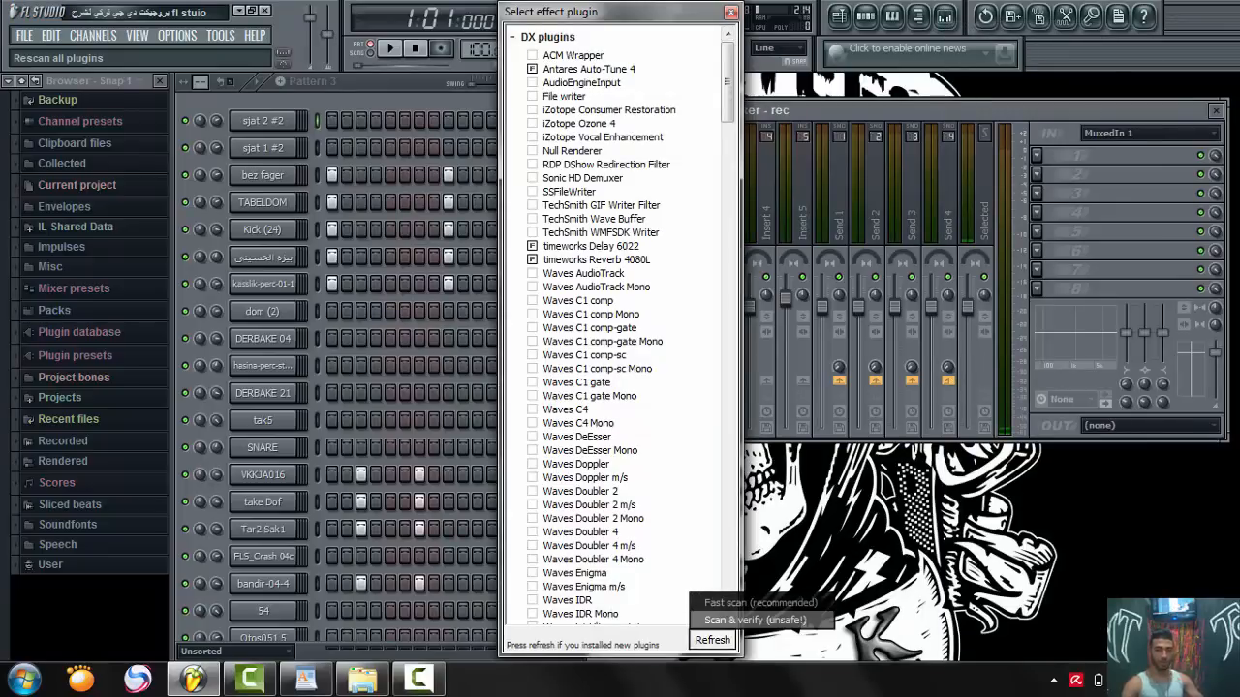
{"action": "left_click", "coordinate": [755, 619]}
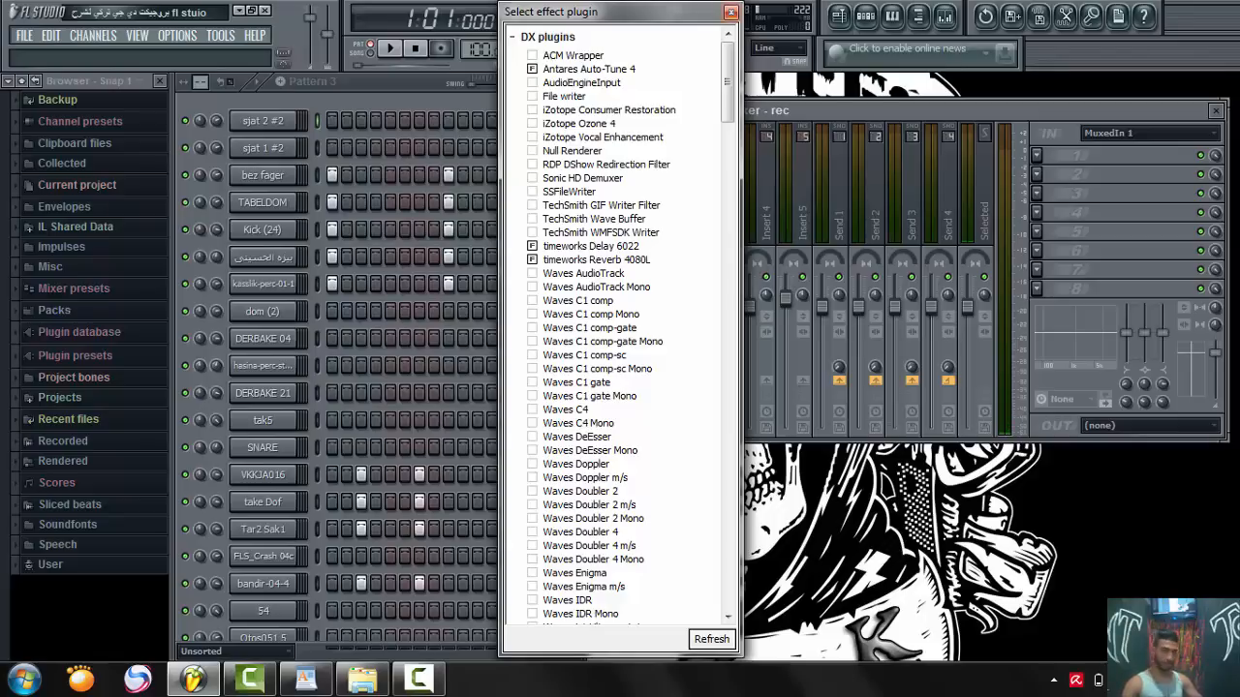
Close the plugin list and load Fruity Parametric EQ 2 and Antares Auto-Tune 4 into the rec track's first two effect slots
{"action": "left_click", "coordinate": [731, 12]}
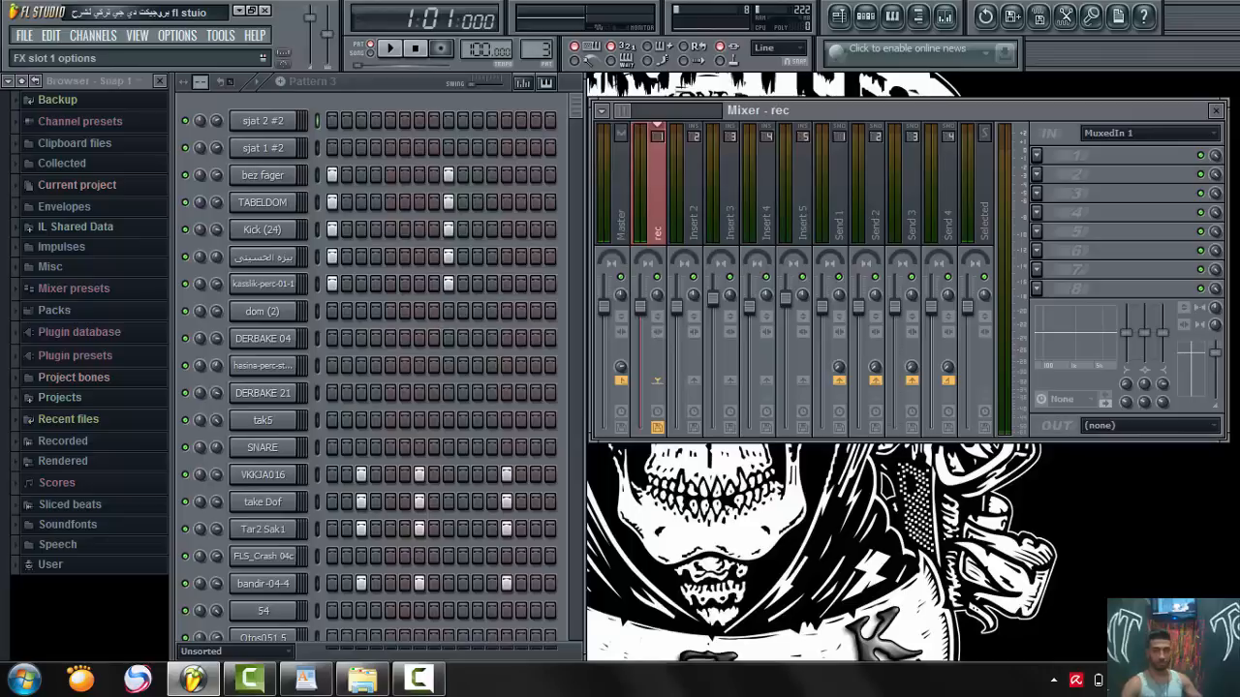
{"action": "left_click", "coordinate": [1035, 154]}
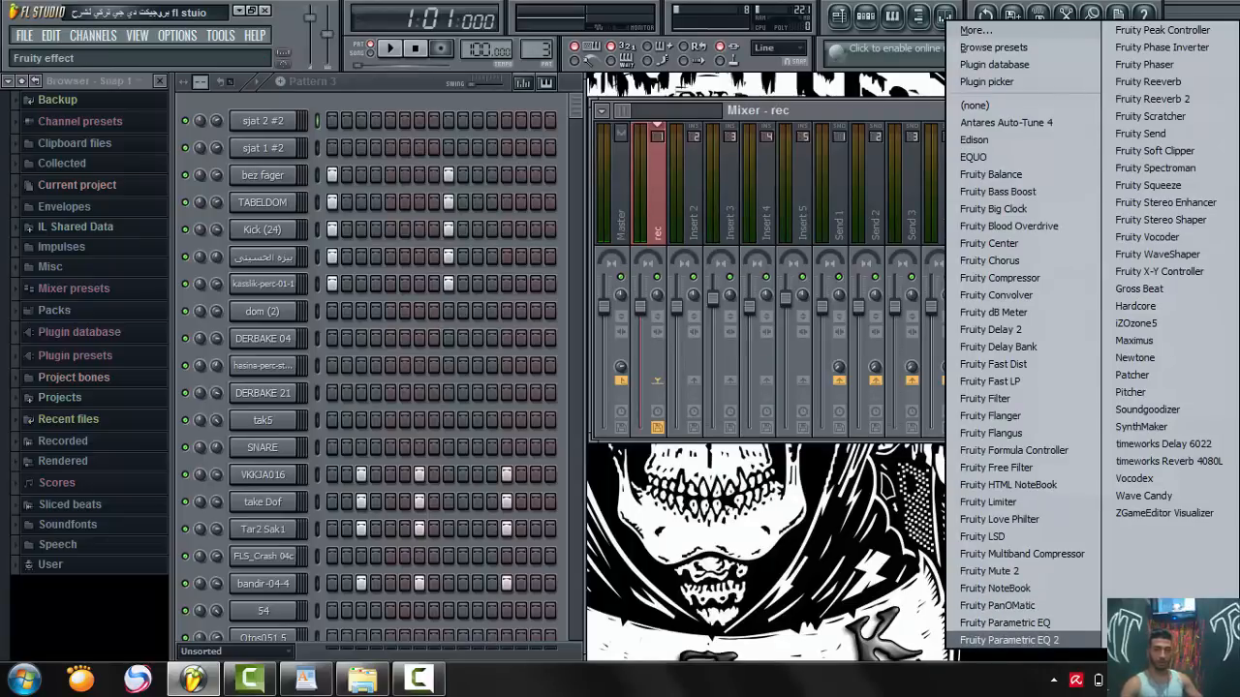
{"action": "left_click", "coordinate": [1008, 639]}
{"action": "left_click", "coordinate": [1035, 173]}
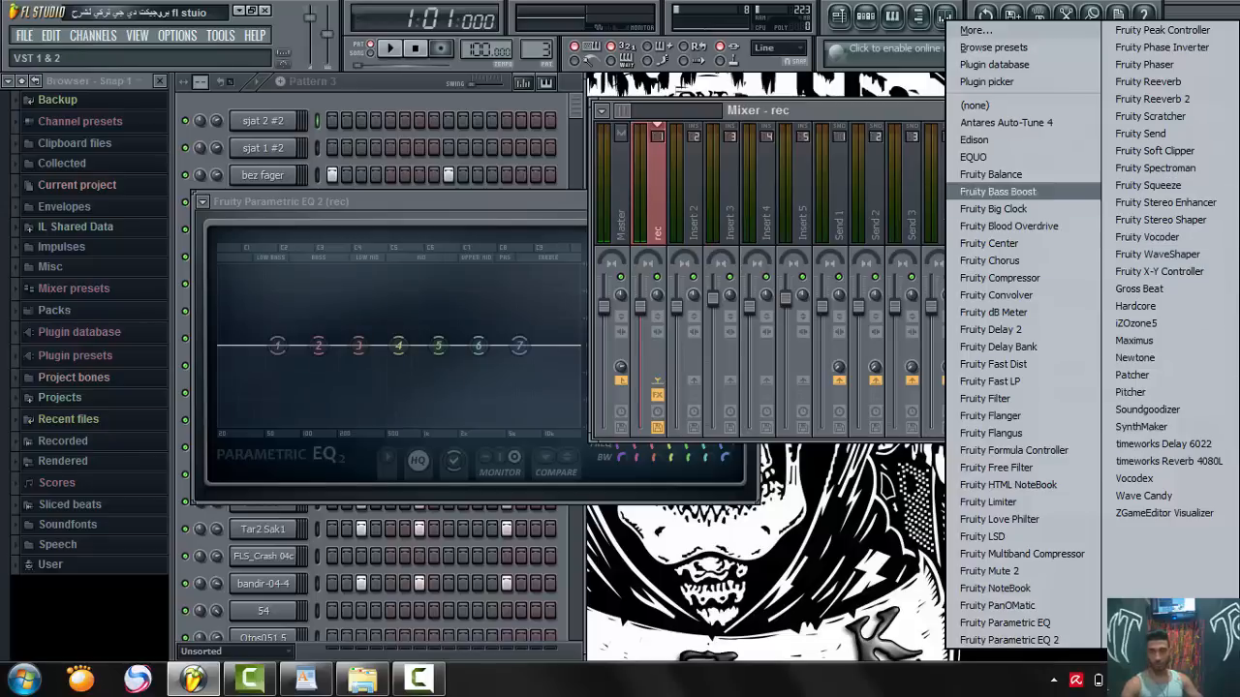
{"action": "left_click", "coordinate": [1005, 122]}
Load timeworks Reverb 4080L and timeworks Delay 6022 into the rec track's third and fourth effect slots
{"action": "left_click", "coordinate": [1036, 192]}
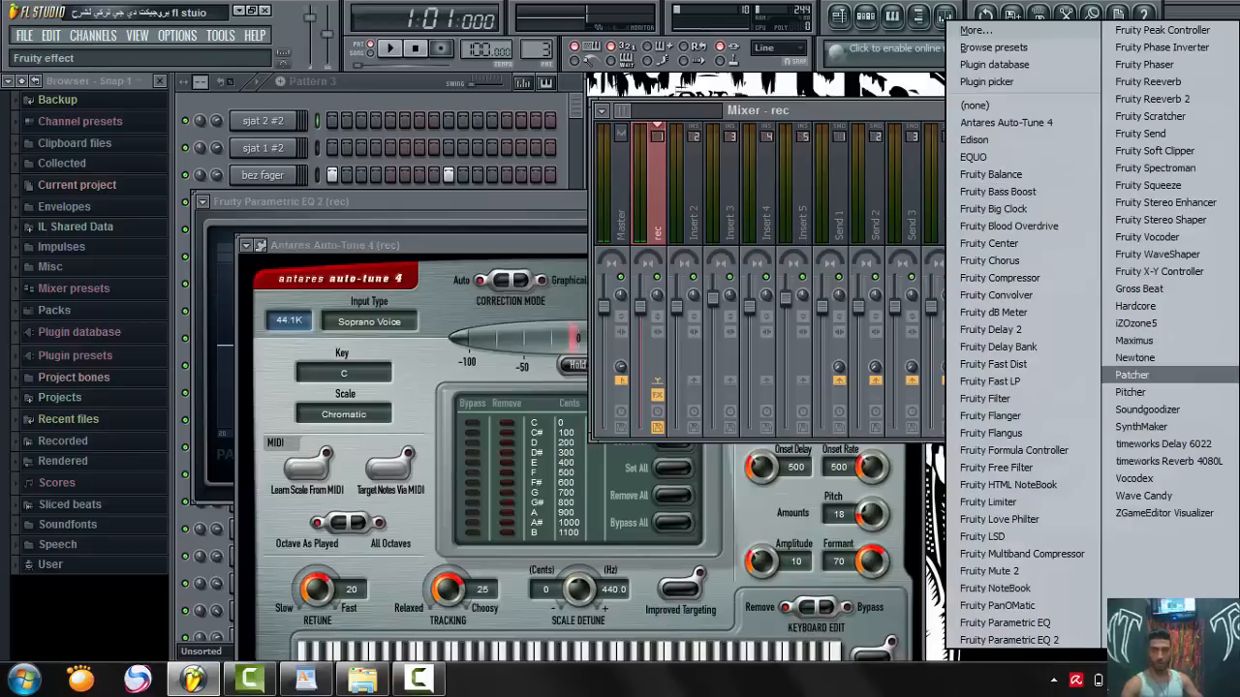
{"action": "left_click", "coordinate": [1162, 461]}
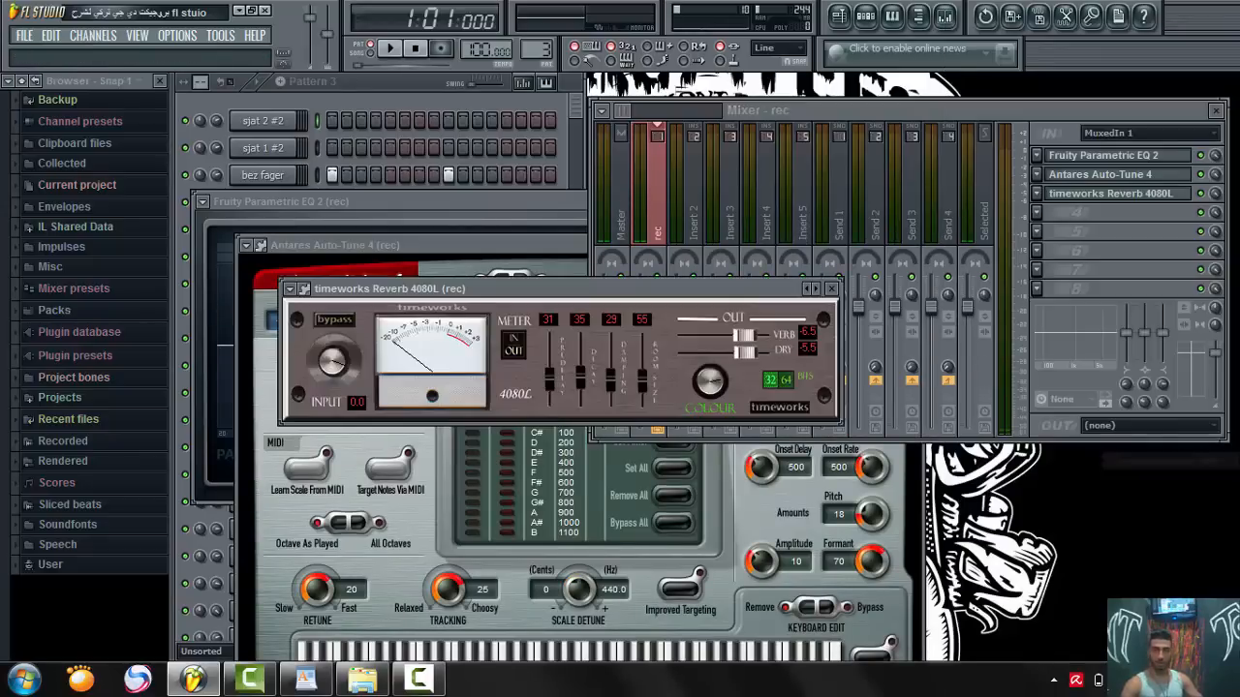
{"action": "left_click", "coordinate": [1035, 212]}
{"action": "left_click", "coordinate": [1107, 595]}
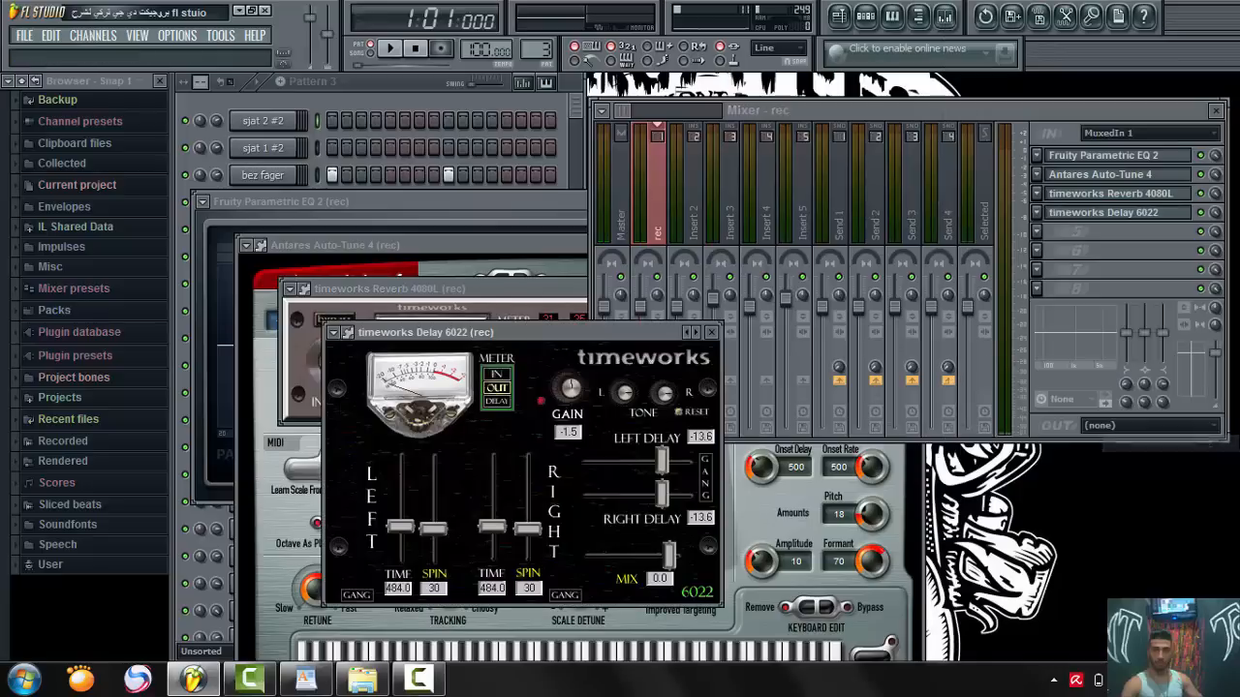
In Fruity Parametric EQ 2, raise bands 6 and 7, lower band 1 slightly, and close the equalizer
{"action": "left_click", "coordinate": [1114, 155]}
{"action": "left_click", "coordinate": [1113, 155]}
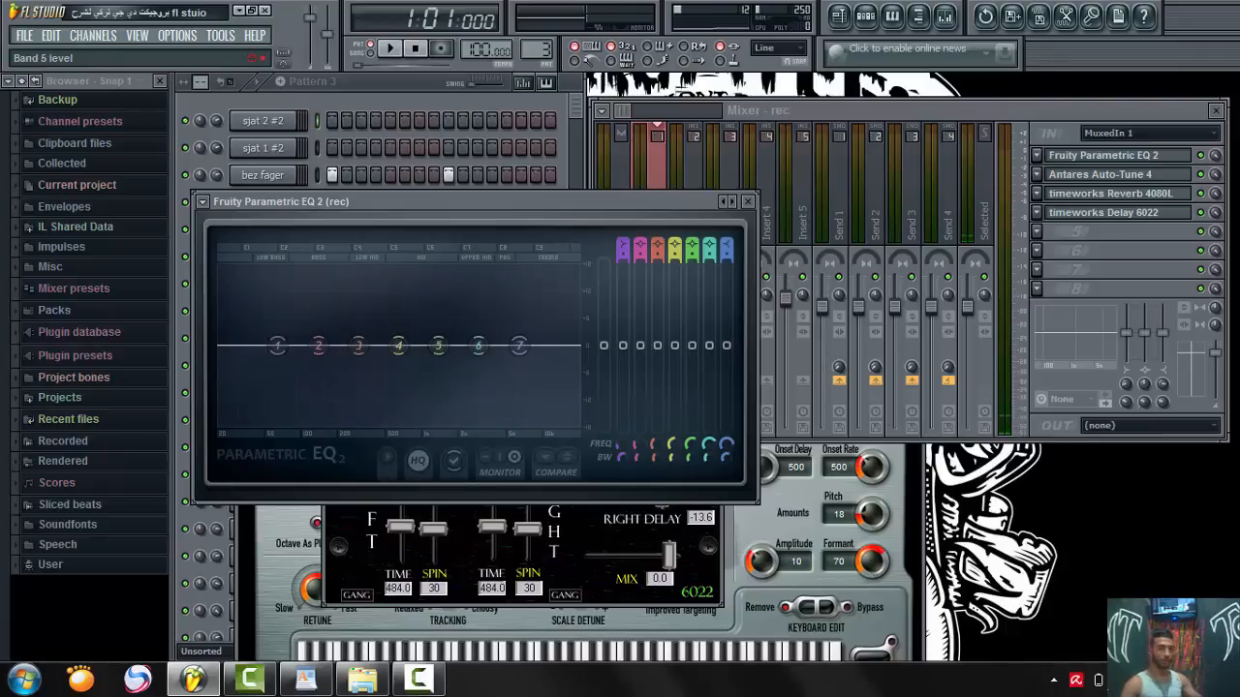
{"action": "left_click_drag", "start_coordinate": [519, 345], "coordinate": [482, 332]}
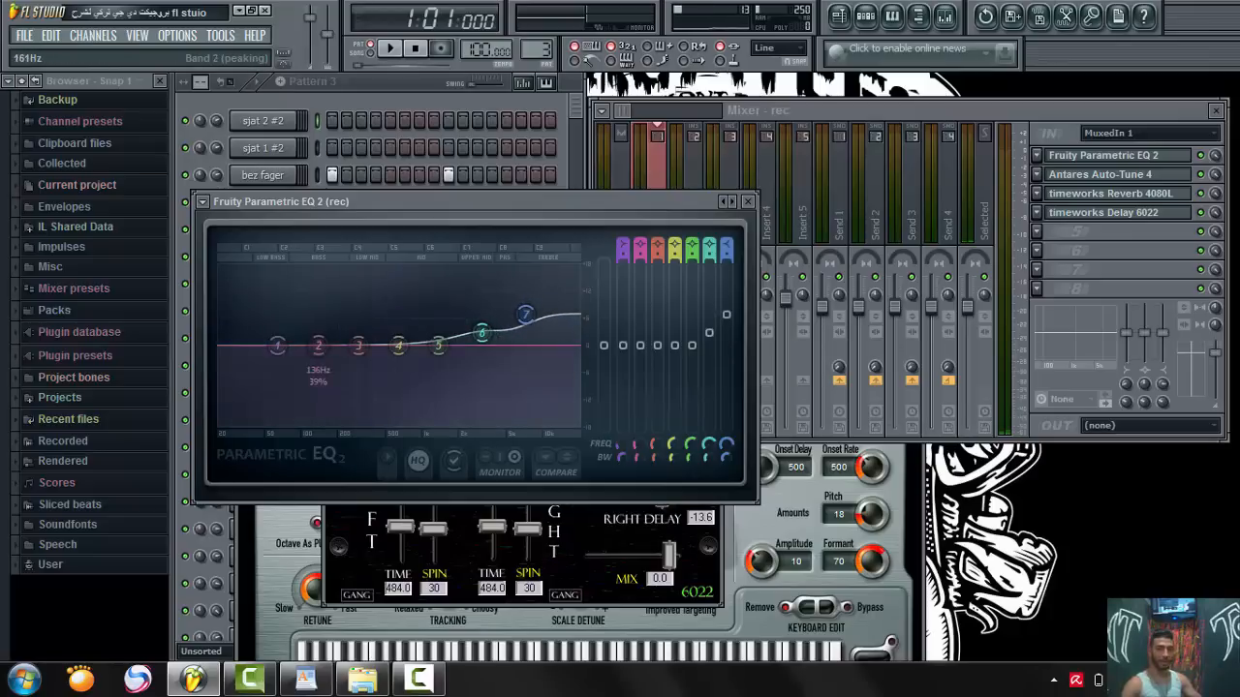
{"action": "left_click_drag", "start_coordinate": [277, 344], "coordinate": [269, 368]}
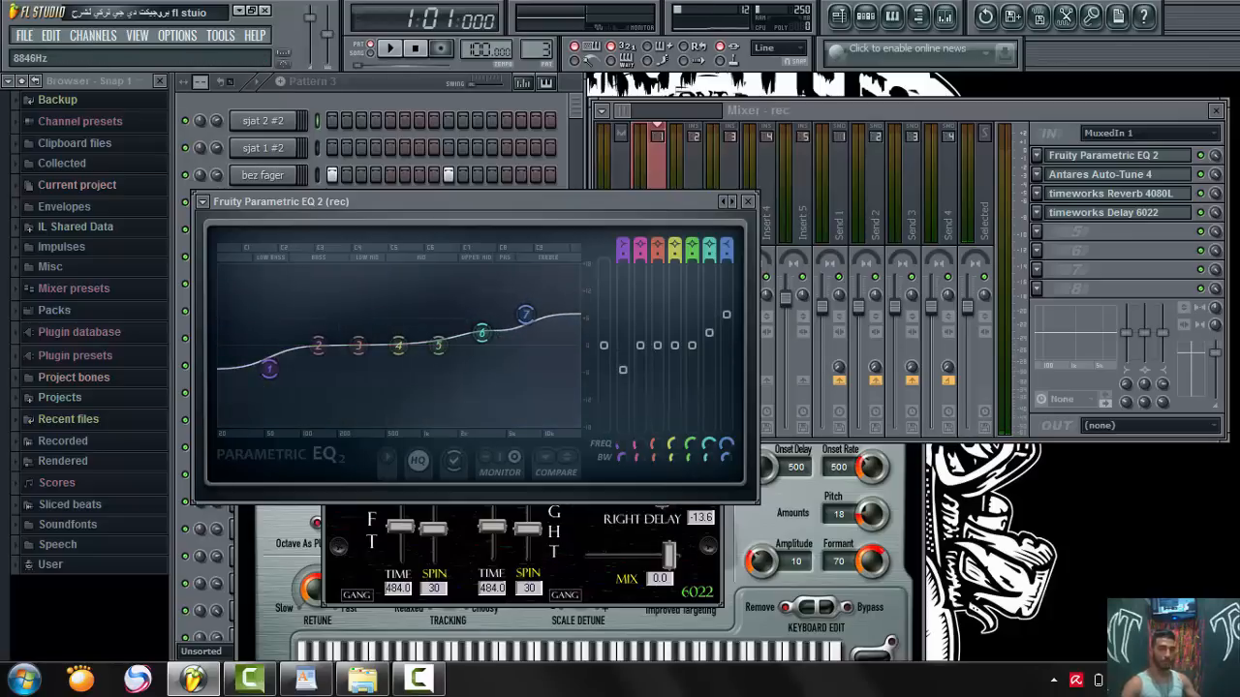
{"action": "left_click", "coordinate": [747, 202]}
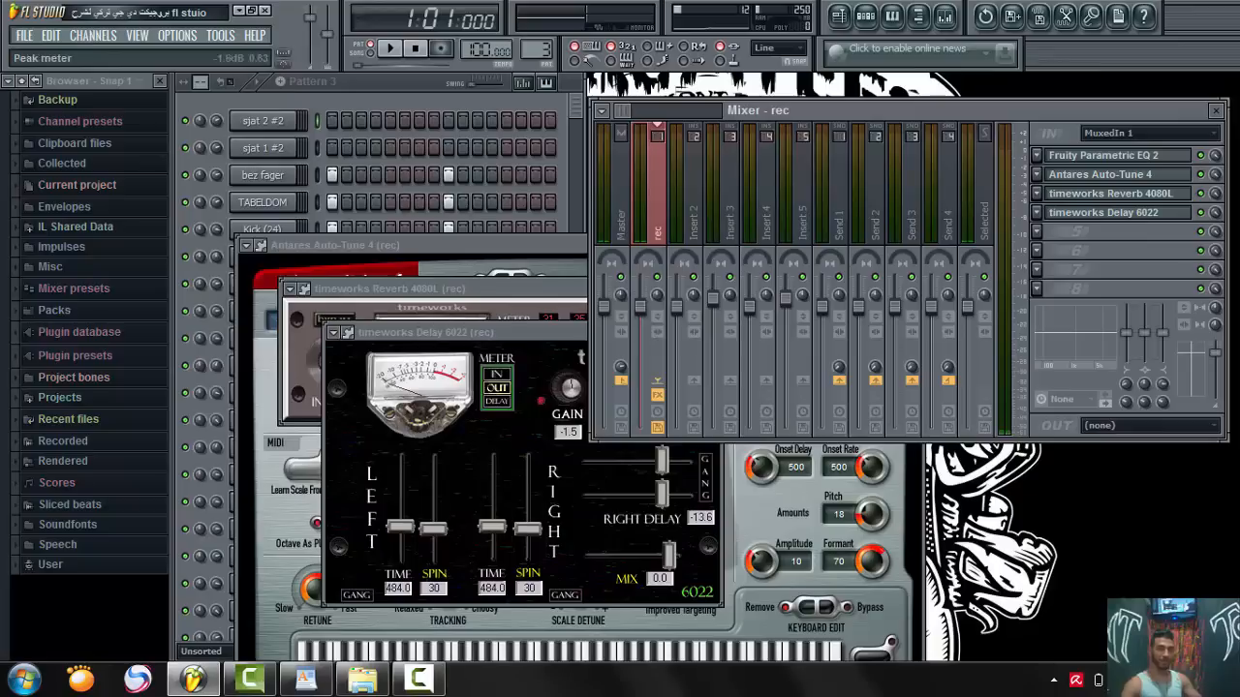
{"action": "left_click", "coordinate": [1036, 175]}
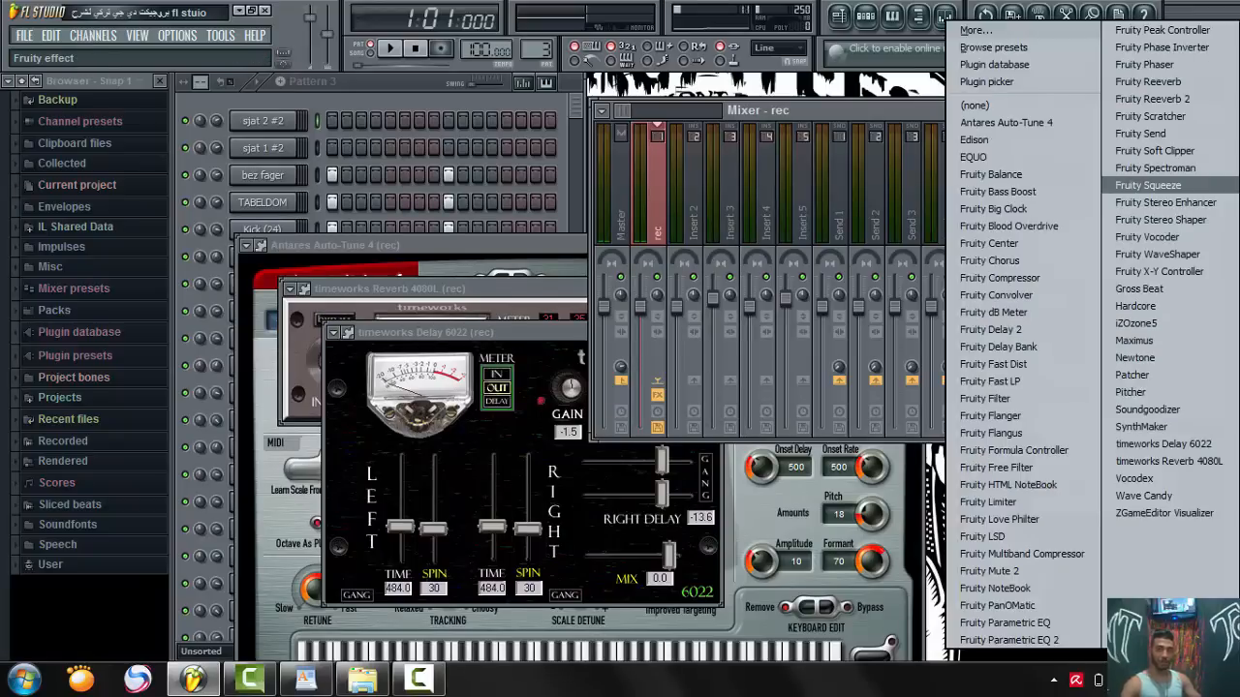
{"action": "left_click", "coordinate": [1138, 187]}
{"action": "left_click", "coordinate": [1036, 174]}
{"action": "mouse_move", "coordinate": [1065, 194]}
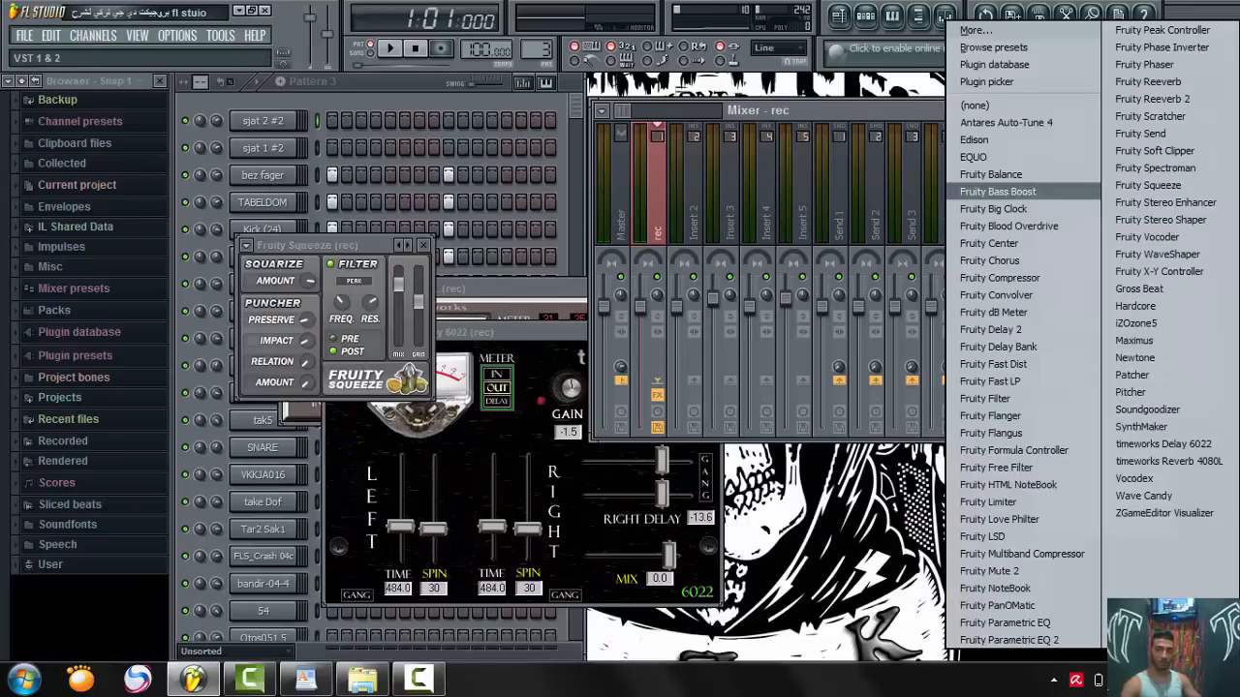
{"action": "left_click", "coordinate": [968, 157]}
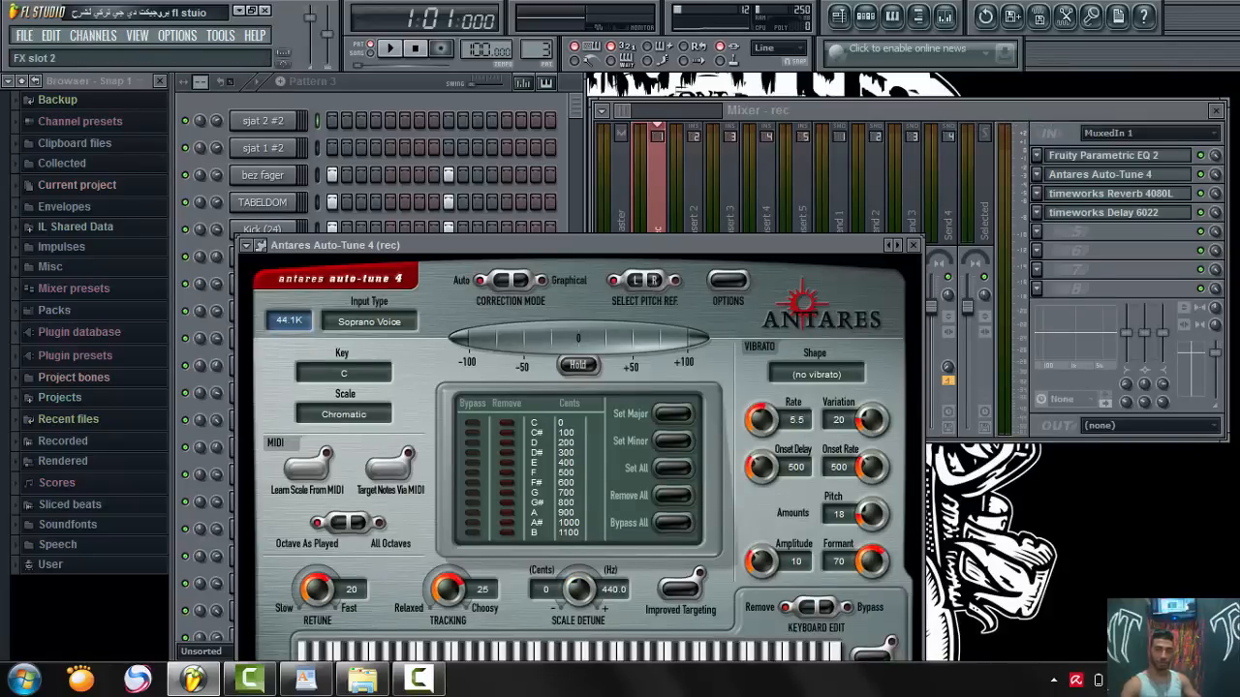
In Auto-Tune 4, set the vibrato rate to 10.0, variation to 100, and both onset delay and onset rate to 1500
{"action": "left_click", "coordinate": [1114, 175]}
{"action": "left_click", "coordinate": [1114, 174]}
{"action": "left_click_drag", "start_coordinate": [581, 245], "coordinate": [582, 128]}
{"action": "left_click_drag", "start_coordinate": [762, 302], "coordinate": [763, 224]}
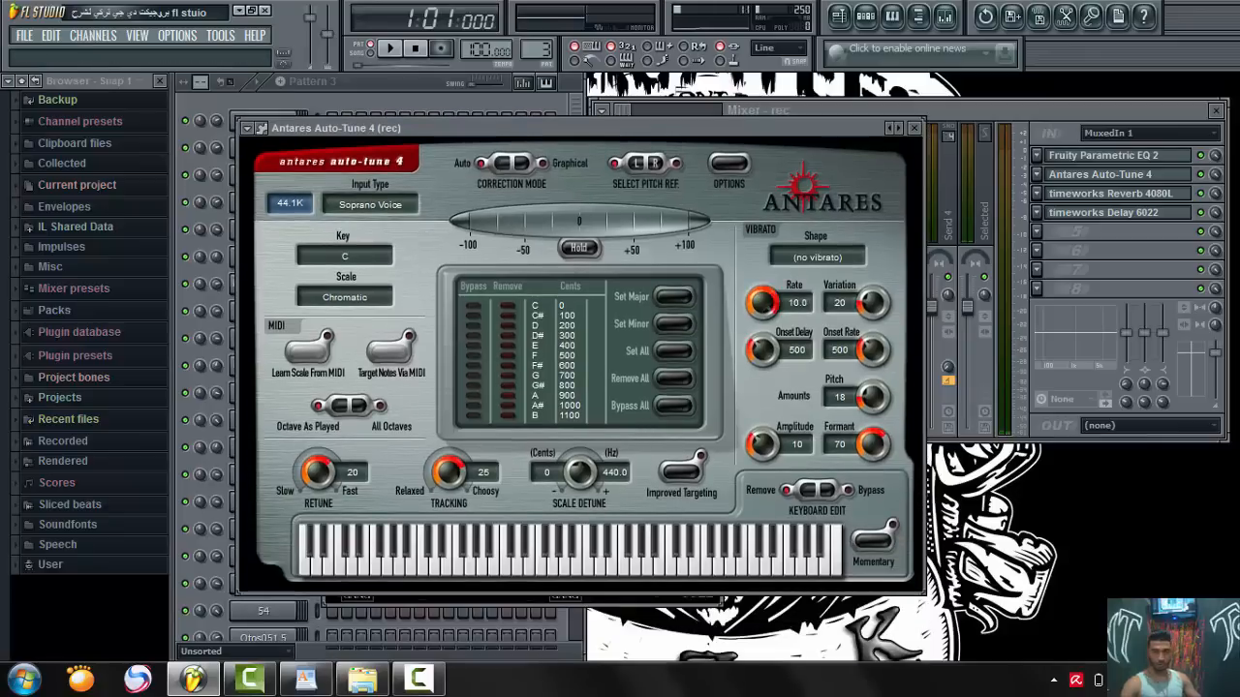
{"action": "left_click_drag", "start_coordinate": [873, 302], "coordinate": [872, 205]}
{"action": "left_click_drag", "start_coordinate": [872, 349], "coordinate": [873, 273]}
{"action": "left_click_drag", "start_coordinate": [762, 349], "coordinate": [762, 272]}
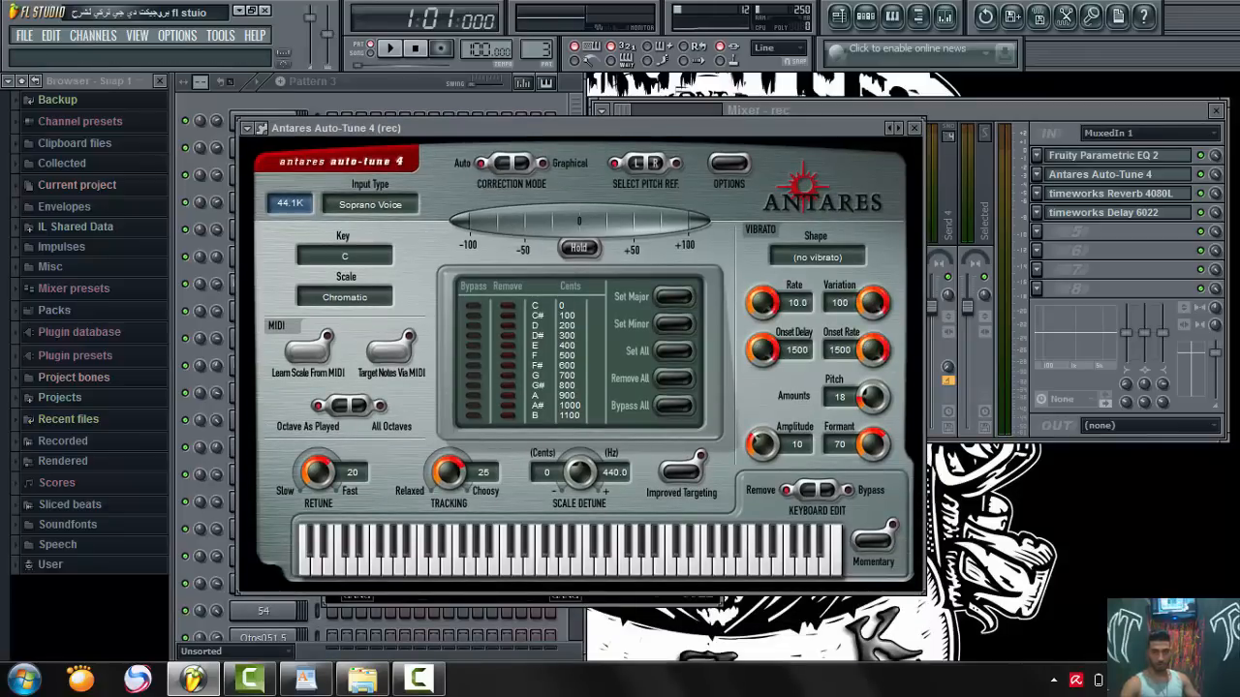
Set Auto-Tune's vibrato pitch and formant amounts to 100 and amplitude to 30, with tracking at 100 and retune at 0
{"action": "left_click_drag", "start_coordinate": [873, 397], "coordinate": [872, 320]}
{"action": "left_click_drag", "start_coordinate": [873, 444], "coordinate": [872, 396]}
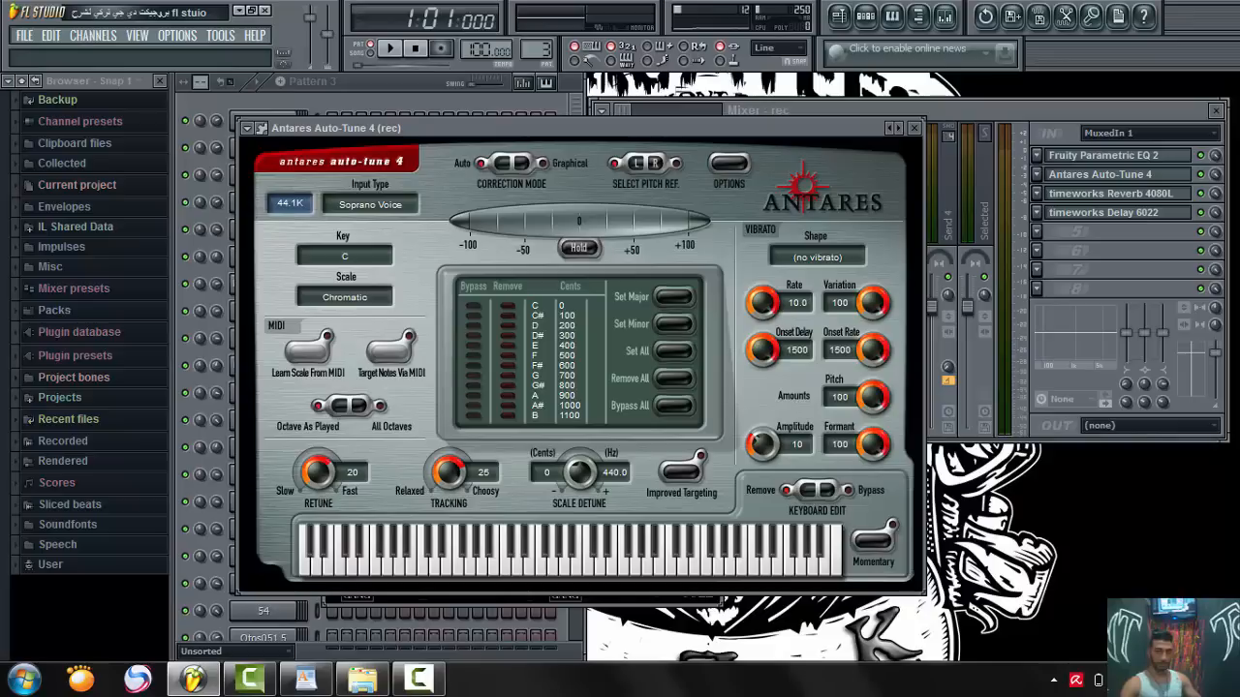
{"action": "left_click_drag", "start_coordinate": [763, 444], "coordinate": [762, 425]}
{"action": "left_click_drag", "start_coordinate": [449, 472], "coordinate": [448, 413]}
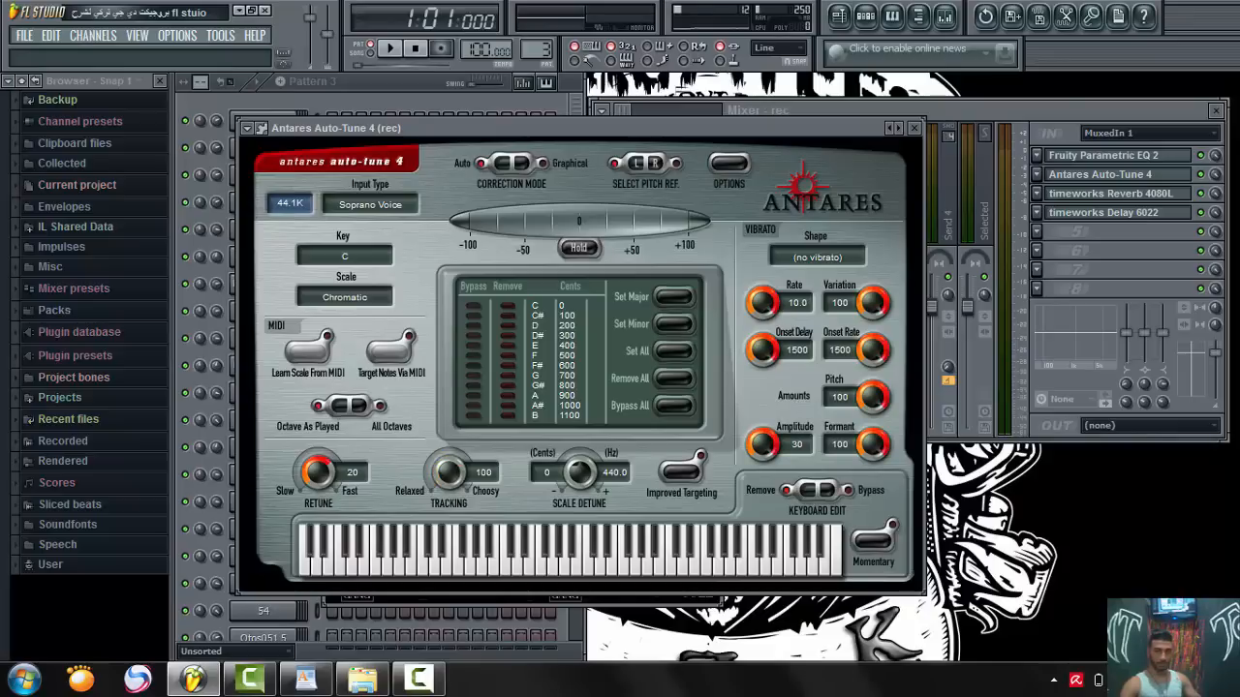
{"action": "left_click_drag", "start_coordinate": [318, 472], "coordinate": [317, 500]}
Restrict Auto-Tune's notes to the major set, change the key to D-flat, and close the plugin
{"action": "left_click", "coordinate": [344, 256]}
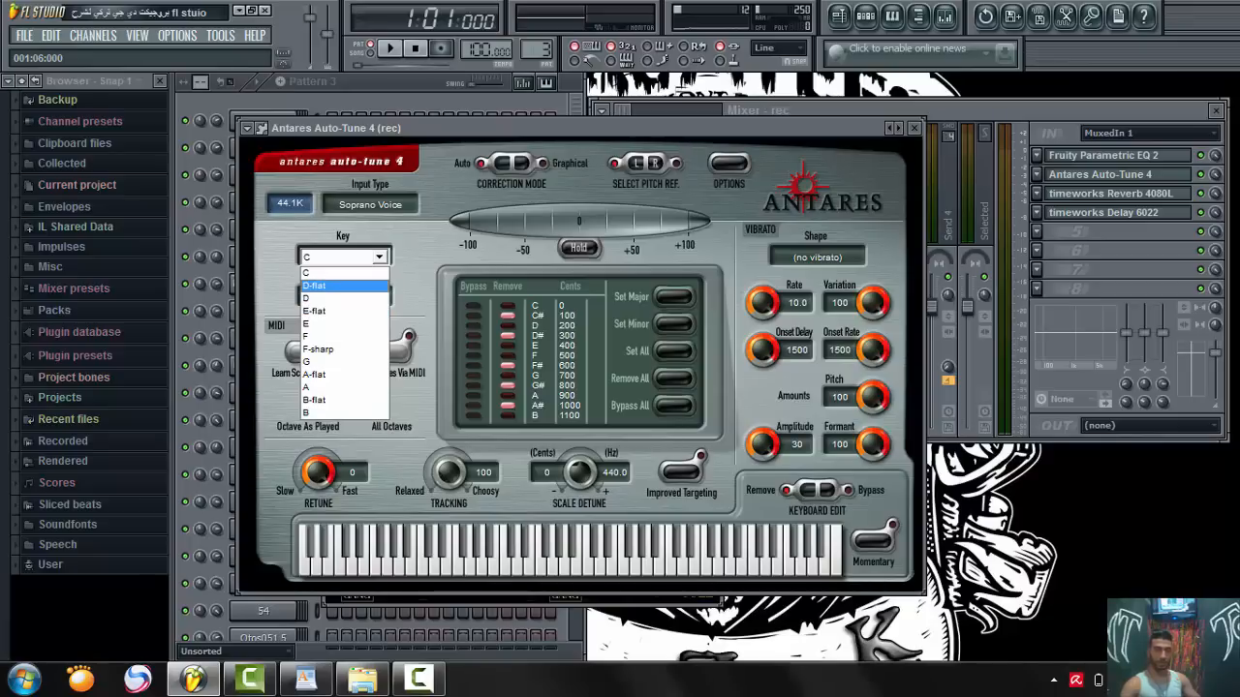
{"action": "left_click", "coordinate": [314, 286]}
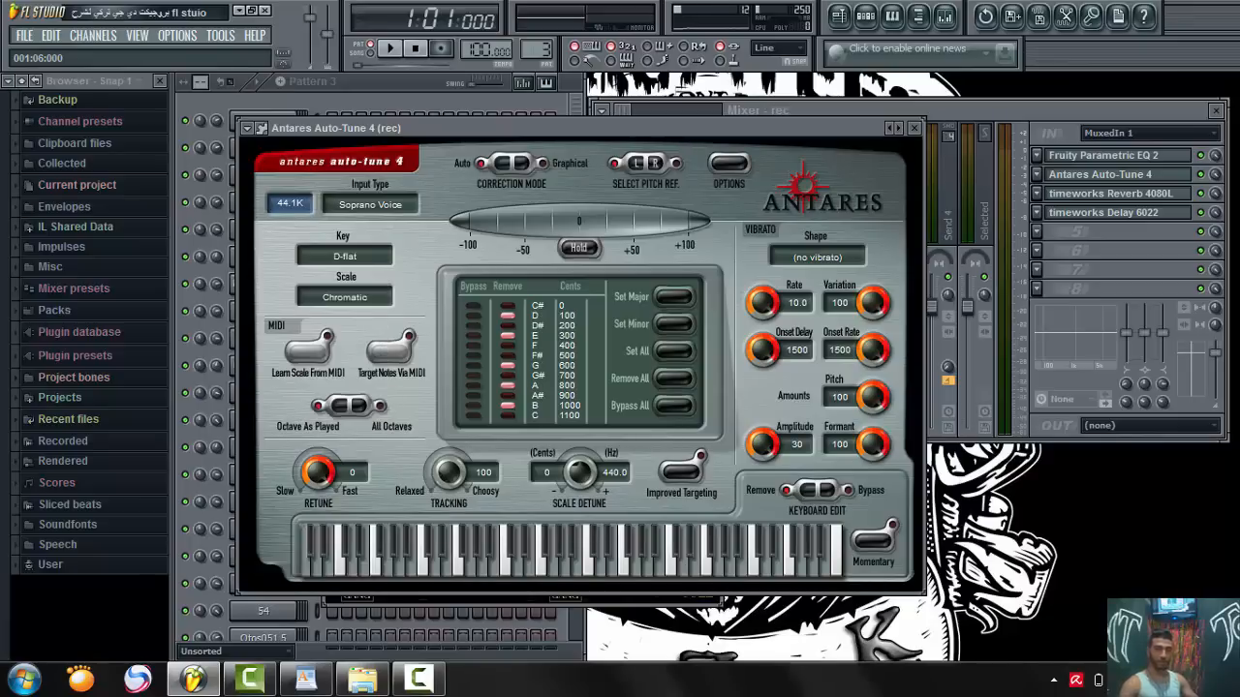
{"action": "left_click", "coordinate": [914, 127]}
Set the Reverb 4080L to predelay 0, decay 100, damping 99, room size 200, verb output -21 and dry output 6.0, and close it
{"action": "double_click", "coordinate": [1111, 194]}
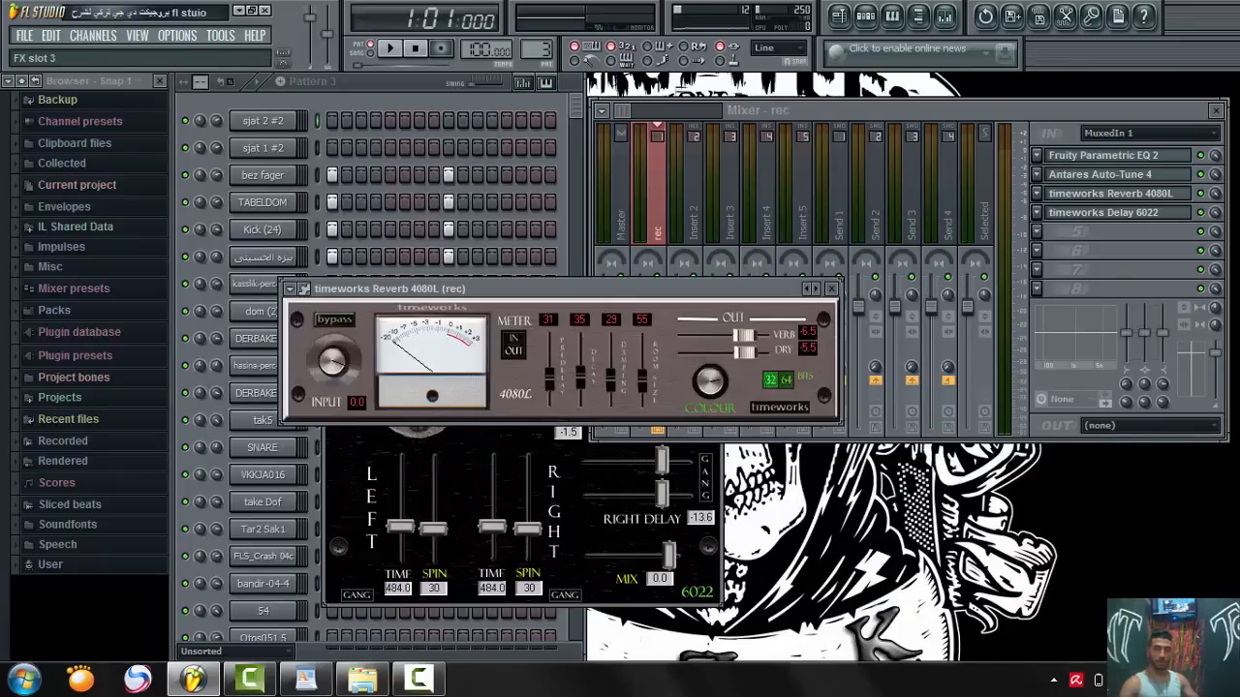
{"action": "left_click_drag", "start_coordinate": [642, 380], "coordinate": [549, 399]}
{"action": "mouse_move", "coordinate": [743, 335]}
{"action": "left_mouse_down"}
{"action": "mouse_move", "coordinate": [727, 335]}
{"action": "mouse_move", "coordinate": [759, 352]}
{"action": "left_mouse_up"}
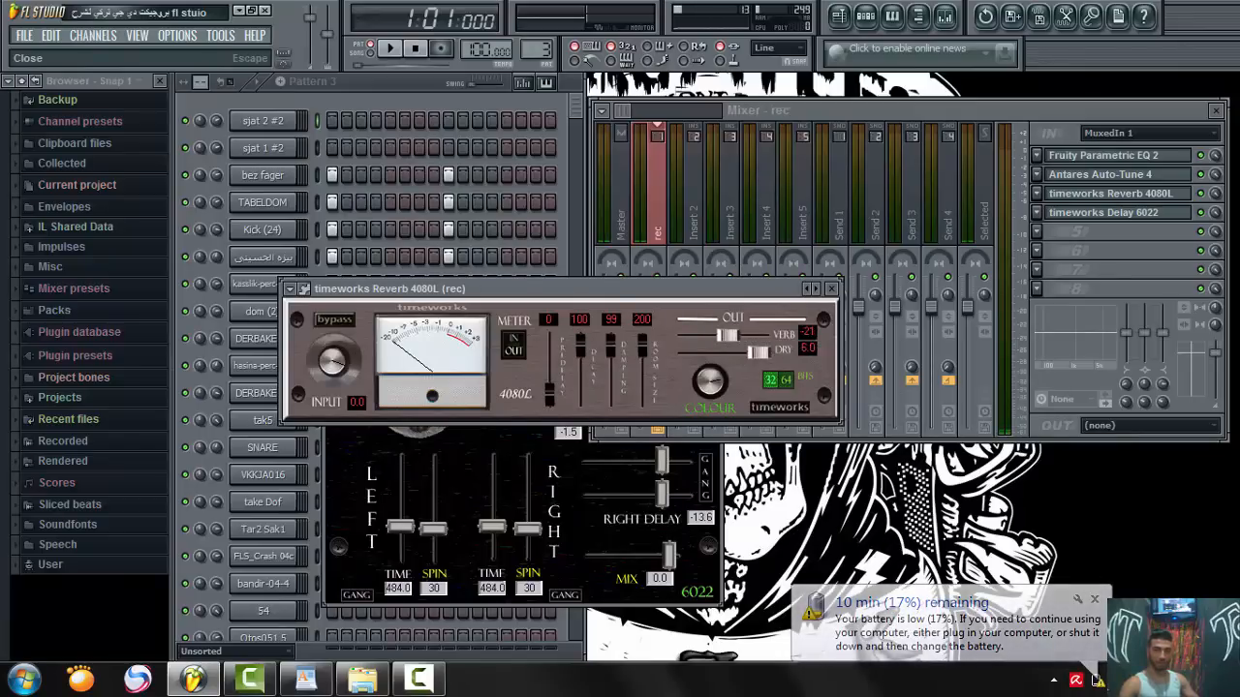
{"action": "left_click", "coordinate": [832, 288]}
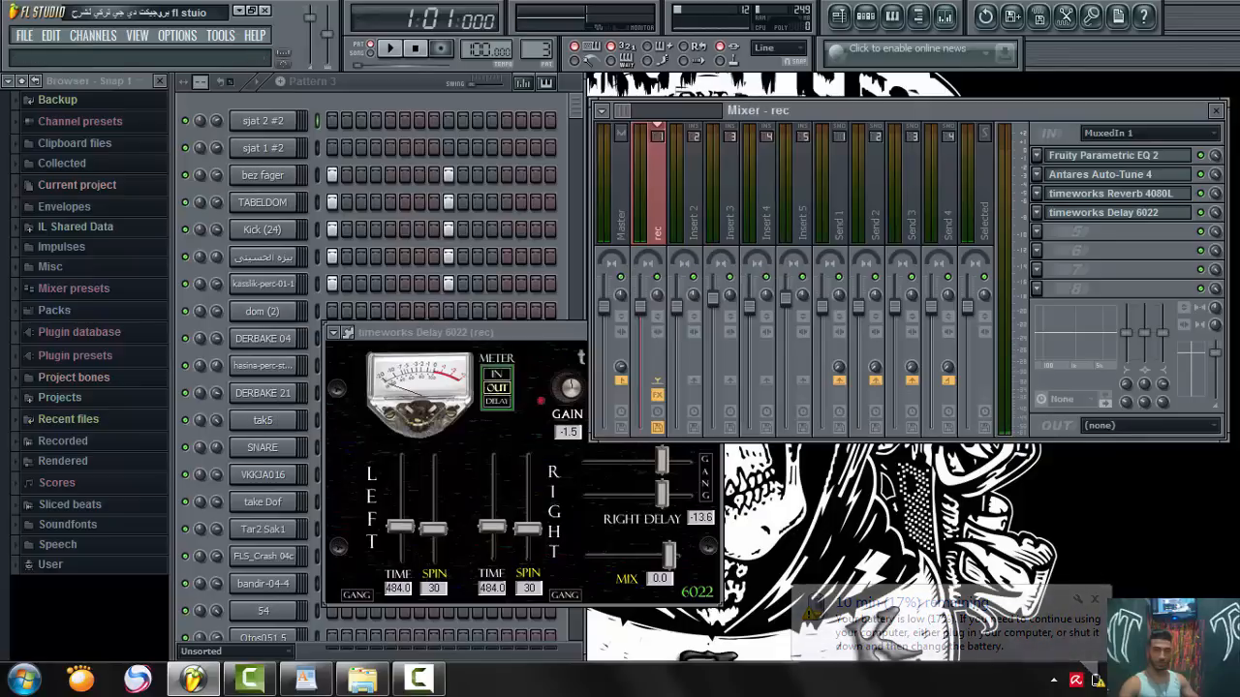
In timeworks Delay 6022, lower the left delay level to -23.2 and the right to -23.9, and close the plugin
{"action": "left_click", "coordinate": [1116, 212]}
{"action": "left_click", "coordinate": [1116, 212]}
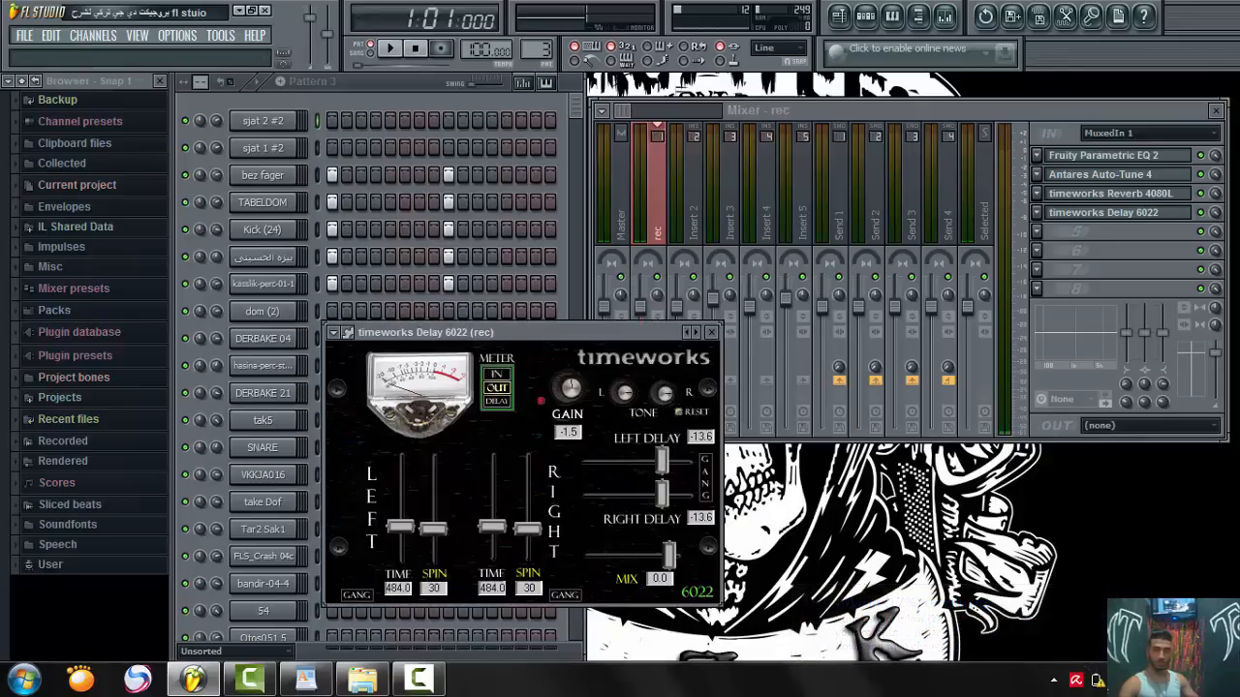
{"action": "left_click_drag", "start_coordinate": [662, 461], "coordinate": [646, 494]}
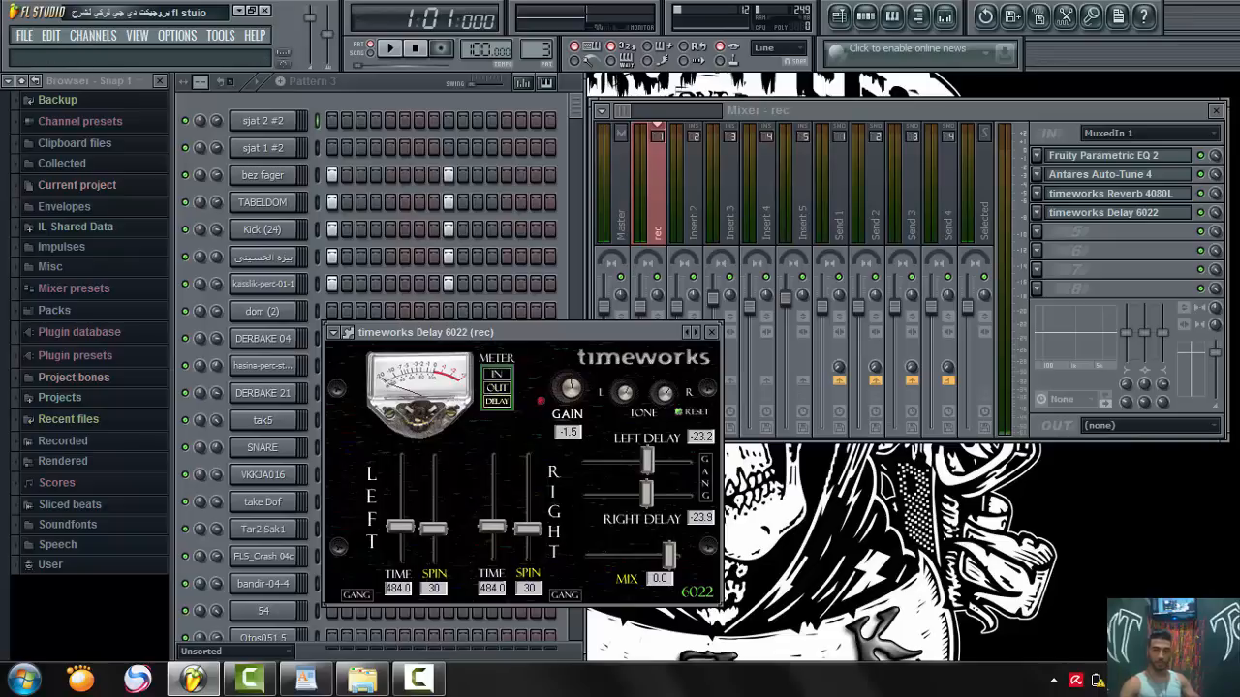
{"action": "left_click", "coordinate": [711, 332]}
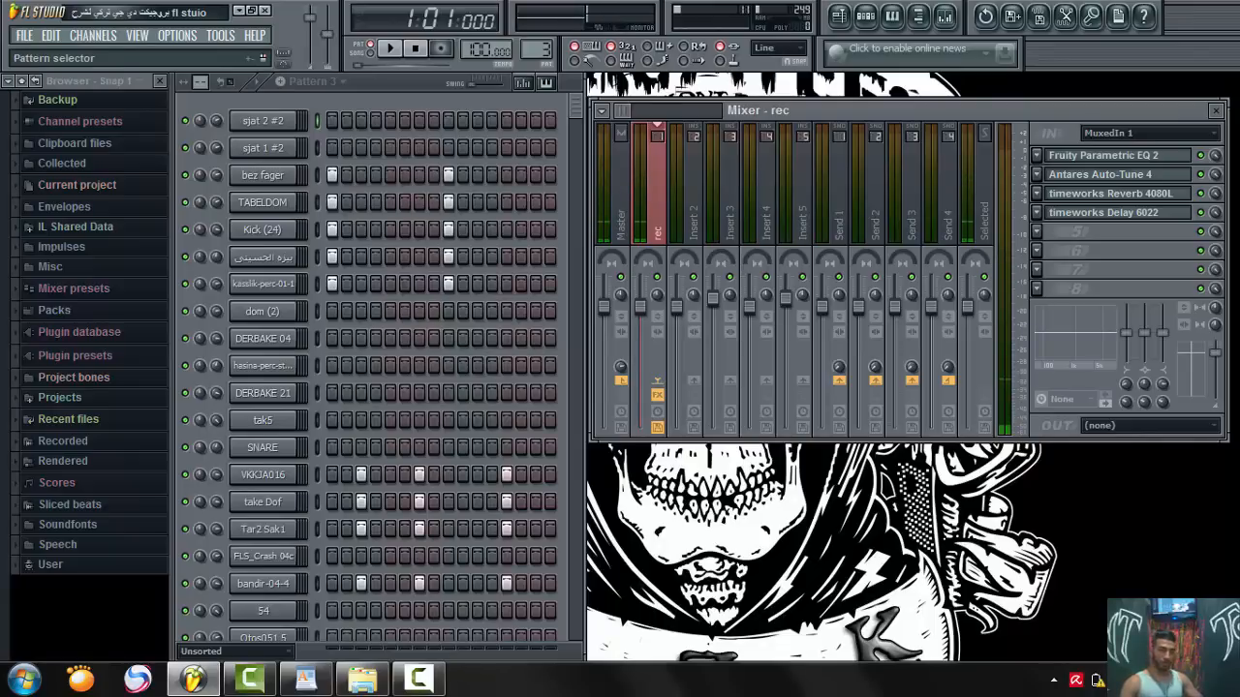
Play back patterns 3, 1 and 2 in turn to hear the beat
{"action": "left_click", "coordinate": [312, 82]}
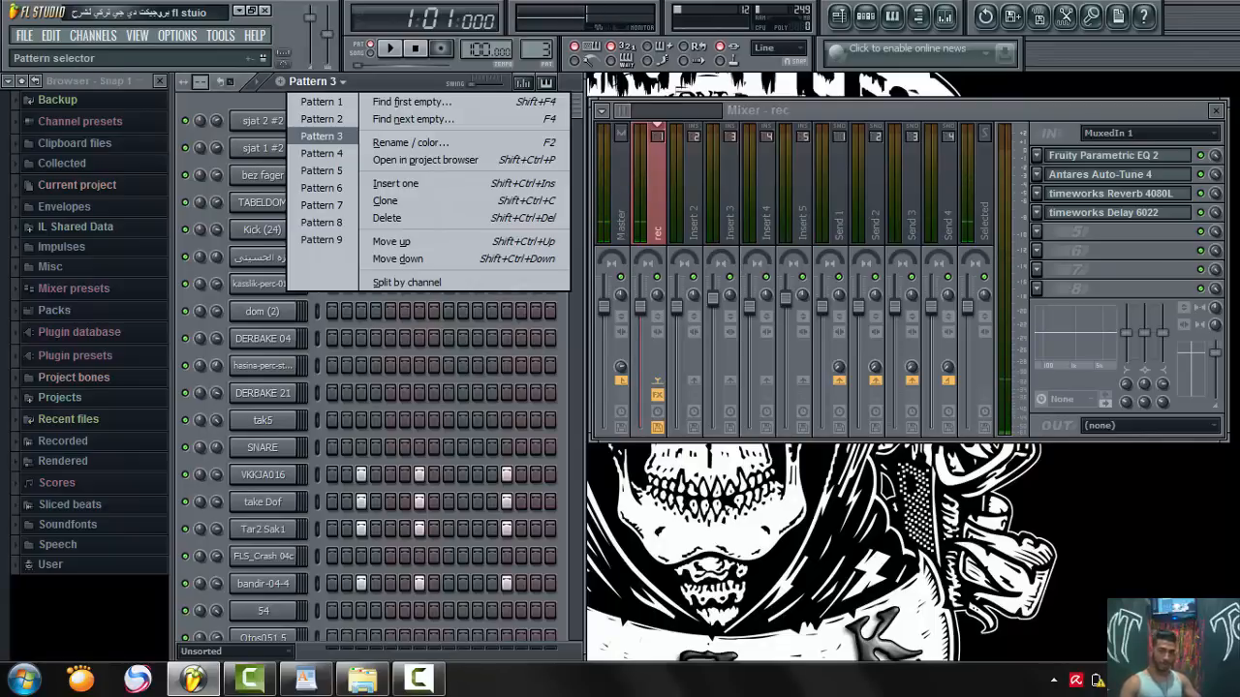
{"action": "left_click", "coordinate": [322, 137]}
{"action": "left_click", "coordinate": [389, 48]}
{"action": "left_click", "coordinate": [314, 82]}
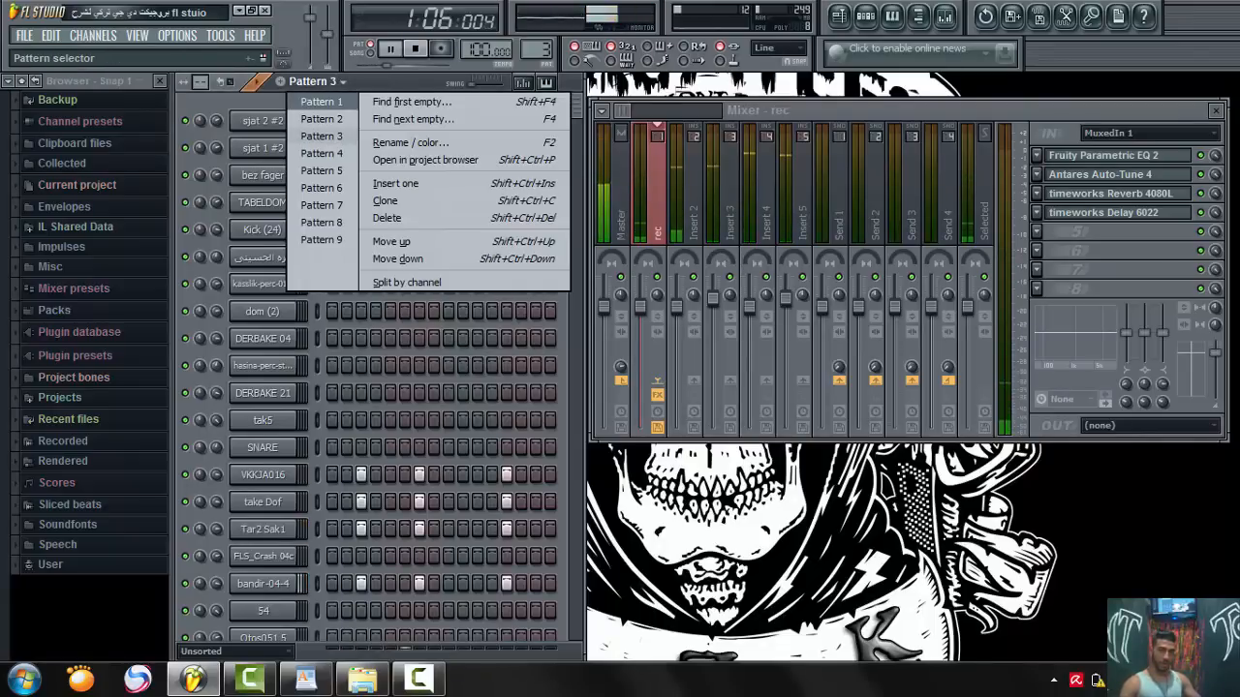
{"action": "left_click", "coordinate": [322, 102]}
{"action": "left_click", "coordinate": [312, 81]}
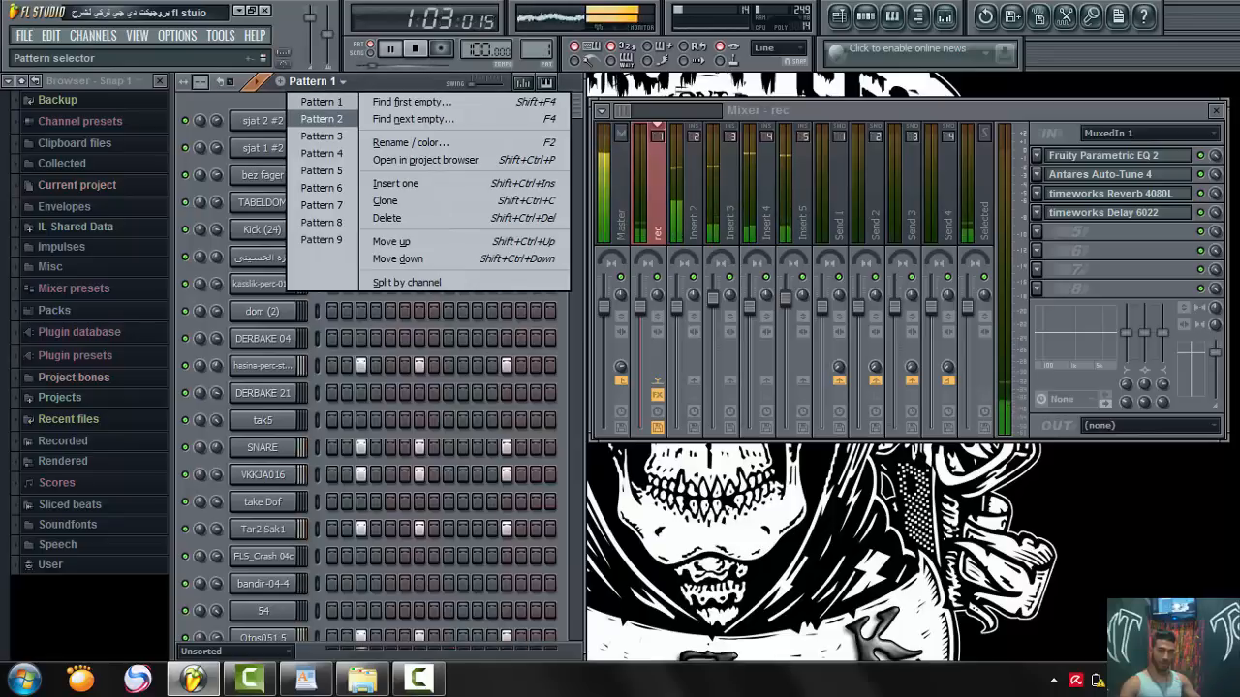
{"action": "left_click", "coordinate": [322, 119]}
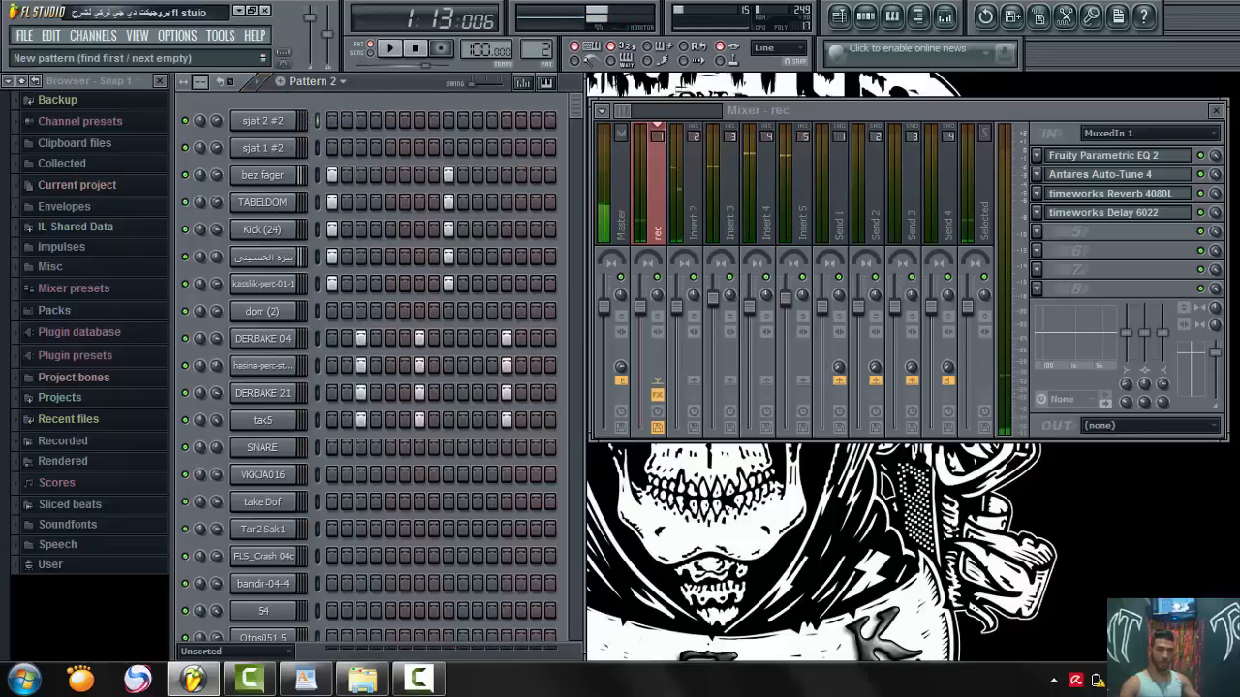
Create a new empty pattern and add a bez fager hit on step 1
{"action": "left_click", "coordinate": [281, 81]}
{"action": "key", "text": "Return"}
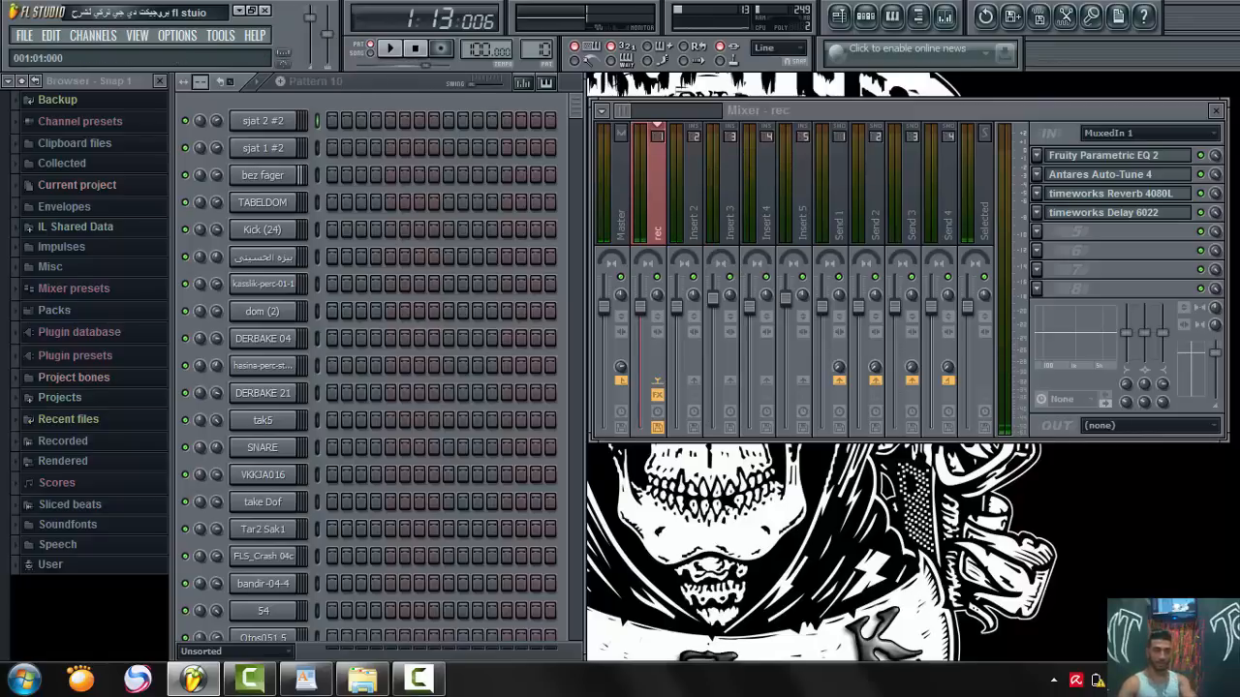
{"action": "left_click", "coordinate": [332, 175]}
Add SNARE hits on steps 7 and 13 and a bez fager hit on step 9, and audition the pattern
{"action": "scroll", "coordinate": [387, 368], "scroll_direction": "down", "scroll_amount": 10}
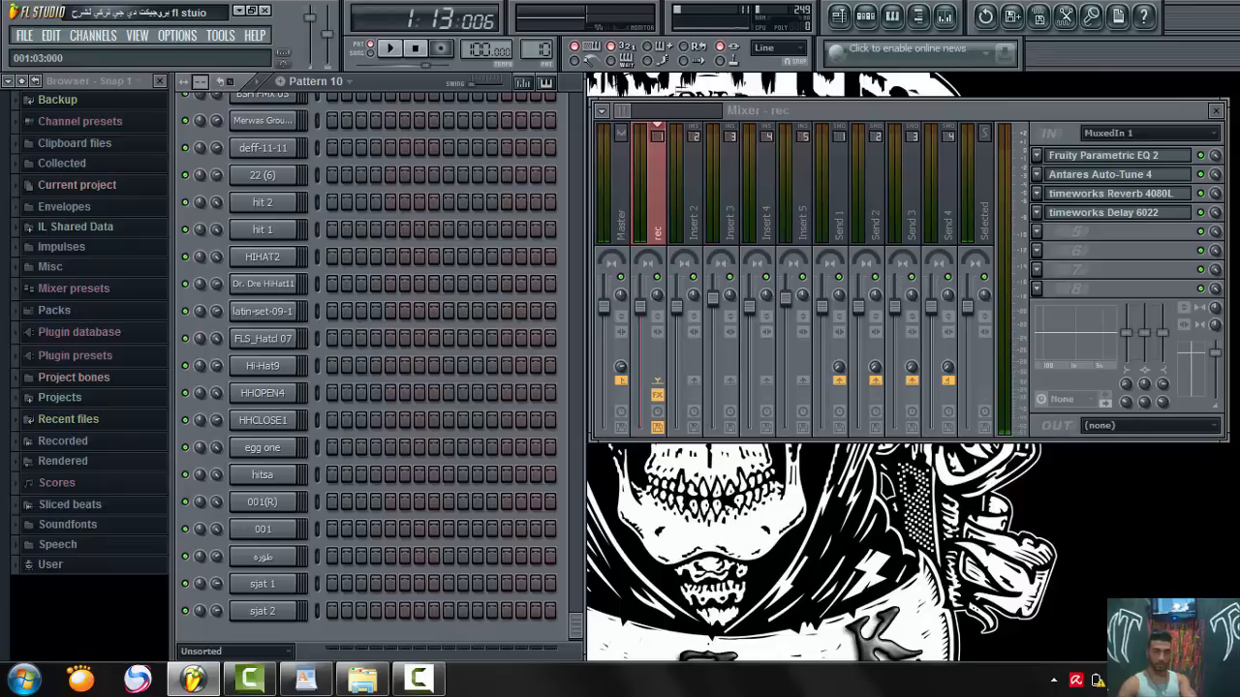
{"action": "scroll", "coordinate": [387, 368], "scroll_direction": "up", "scroll_amount": 8}
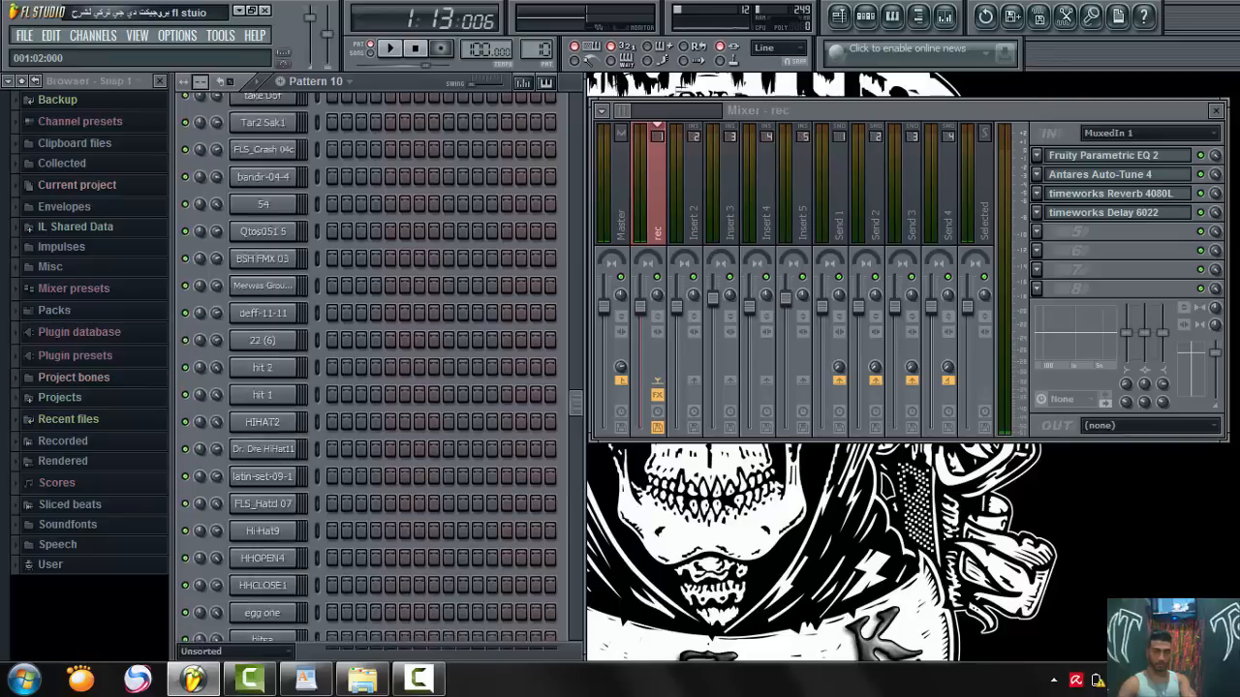
{"action": "scroll", "coordinate": [387, 368], "scroll_direction": "down", "scroll_amount": 2}
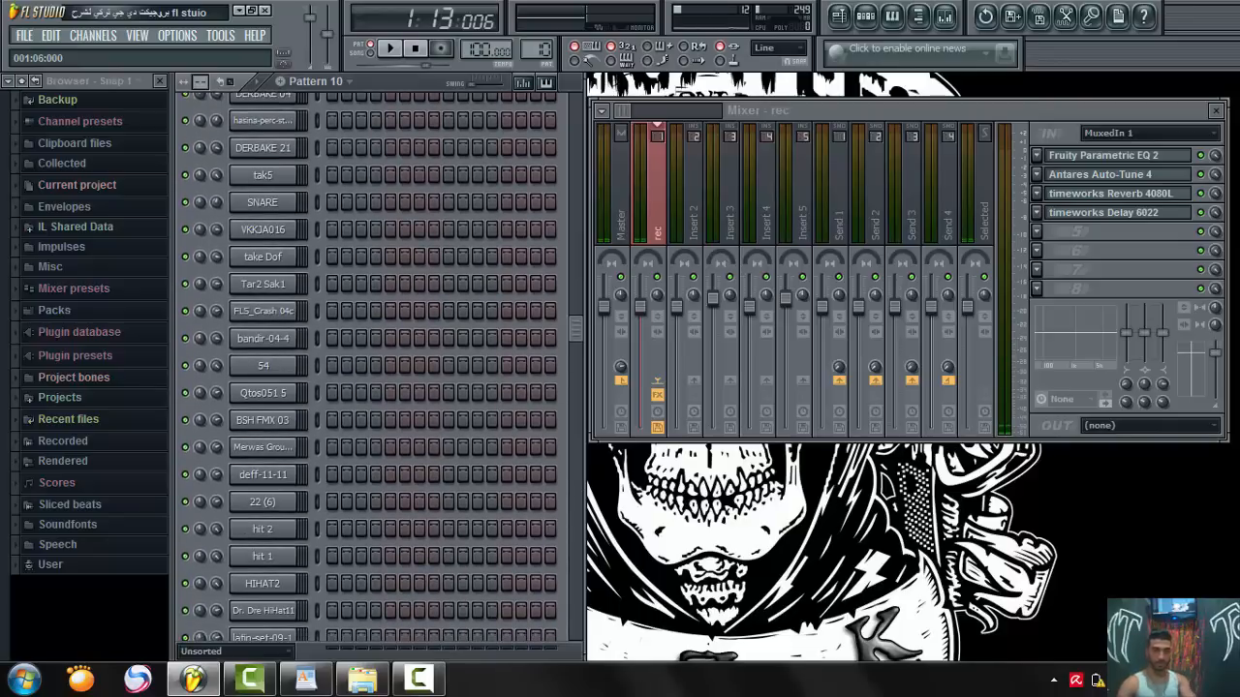
{"action": "scroll", "coordinate": [388, 368], "scroll_direction": "up", "scroll_amount": 5}
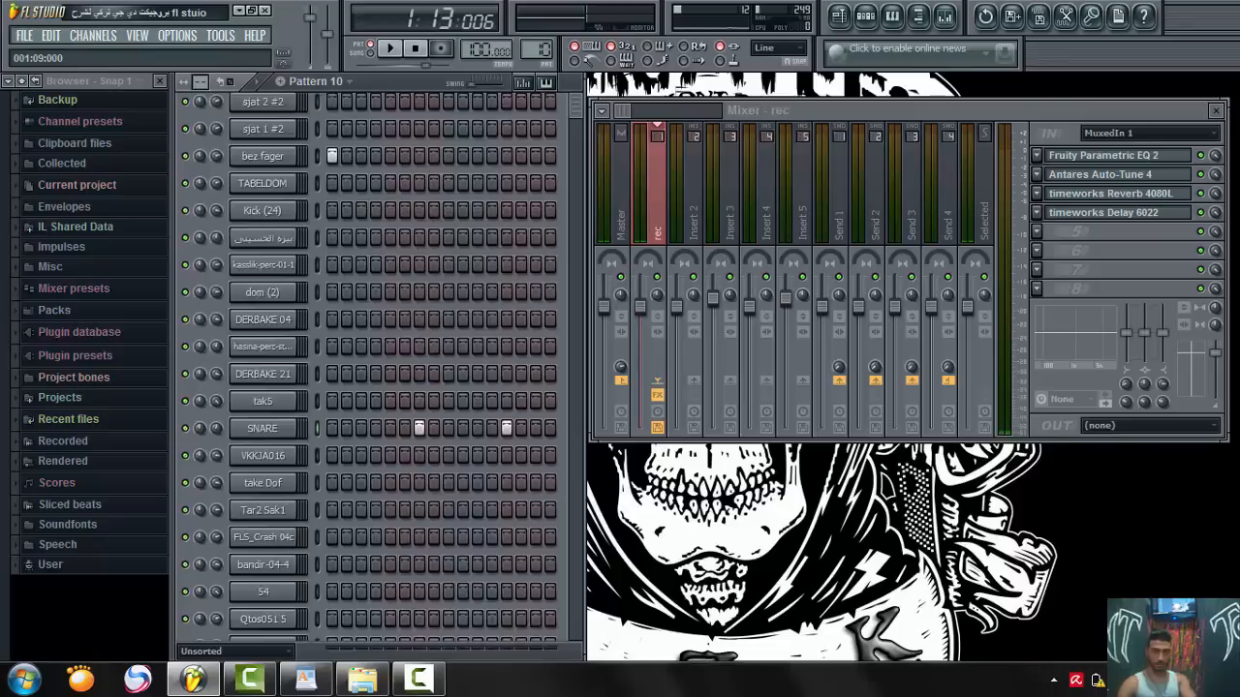
{"action": "key", "text": "space"}
{"action": "key", "text": "space"}
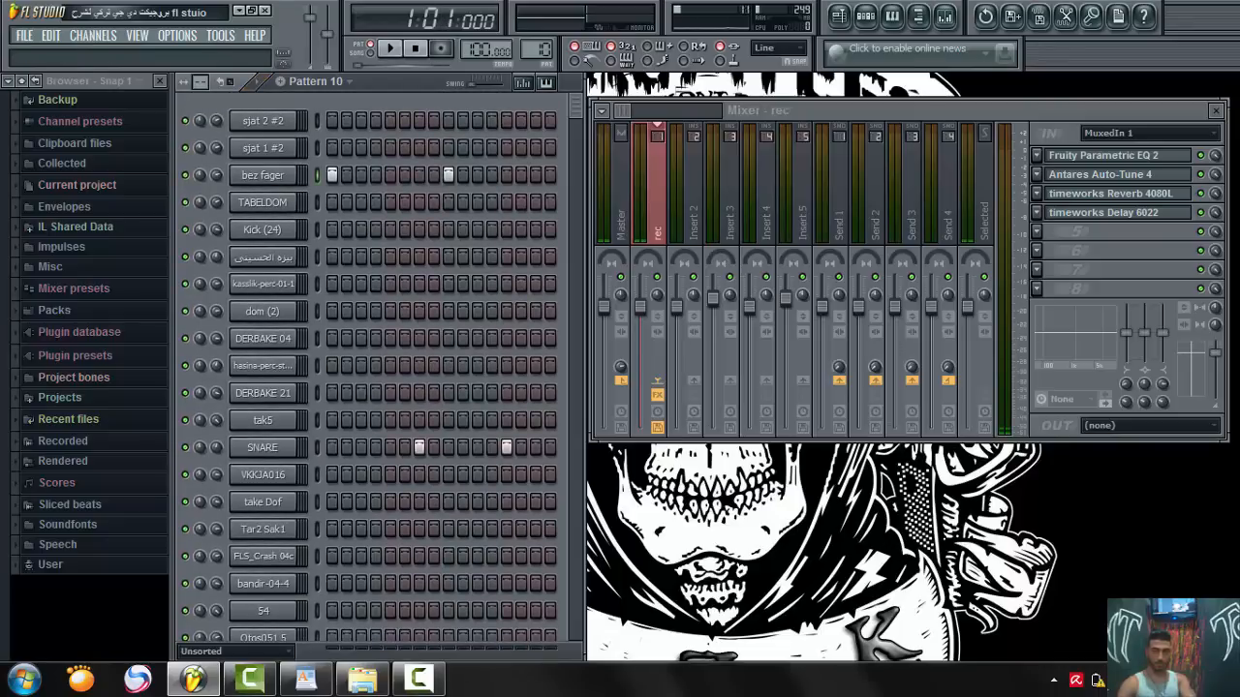
Audition Pattern 10, and fill Track 1 of the playlist with back-to-back Pattern 10 clips from bar 1 through bar 26
{"action": "key", "text": "space"}
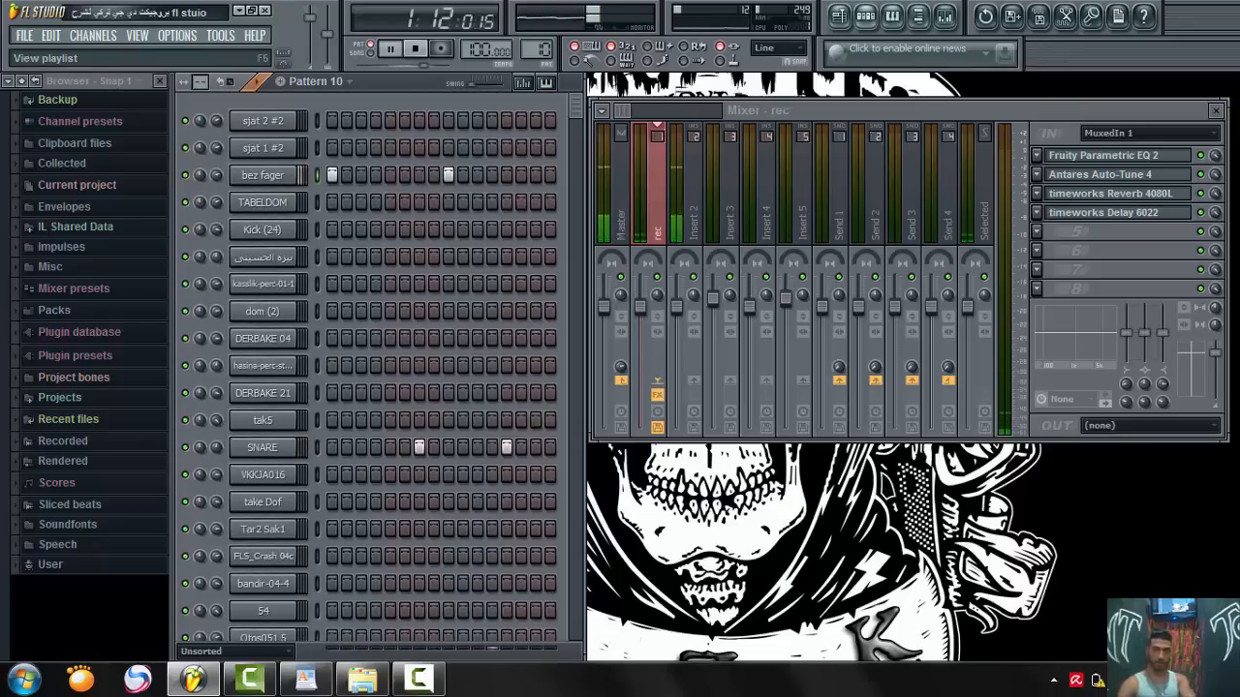
{"action": "key", "text": "space"}
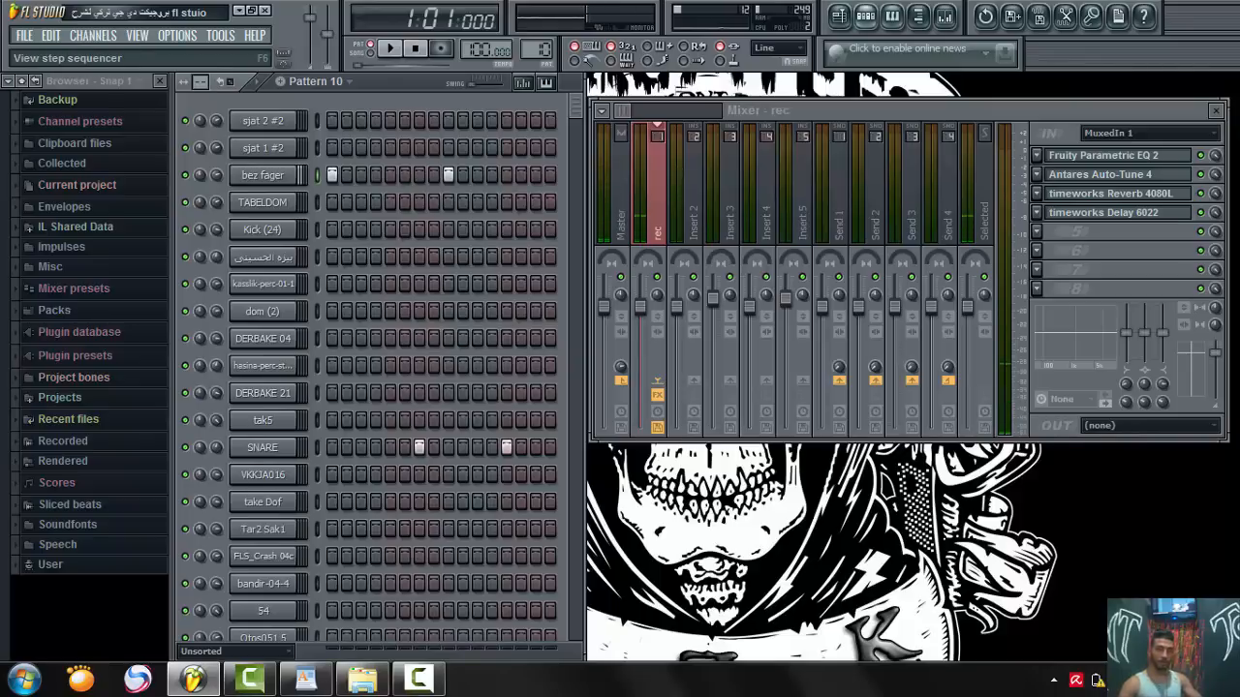
{"action": "left_click", "coordinate": [839, 16]}
{"action": "left_click", "coordinate": [838, 16]}
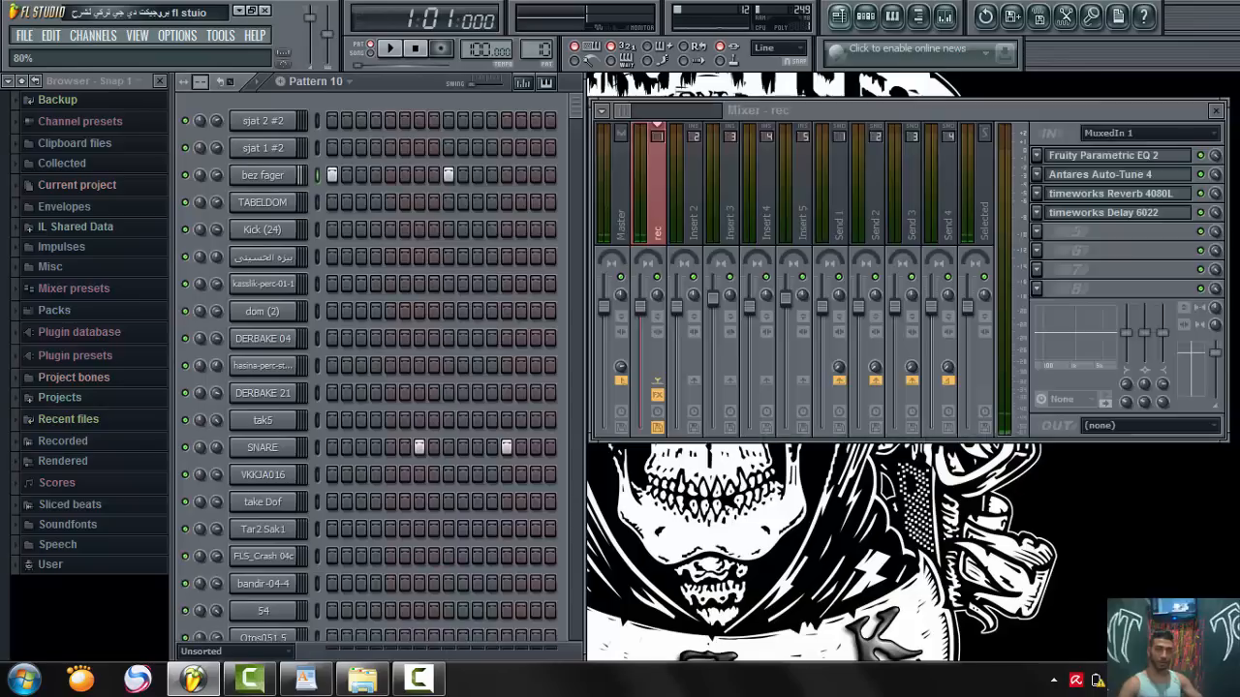
{"action": "left_click", "coordinate": [838, 16]}
{"action": "left_click", "coordinate": [839, 17]}
{"action": "left_click", "coordinate": [838, 17]}
{"action": "left_click", "coordinate": [839, 16]}
{"action": "left_click", "coordinate": [839, 17]}
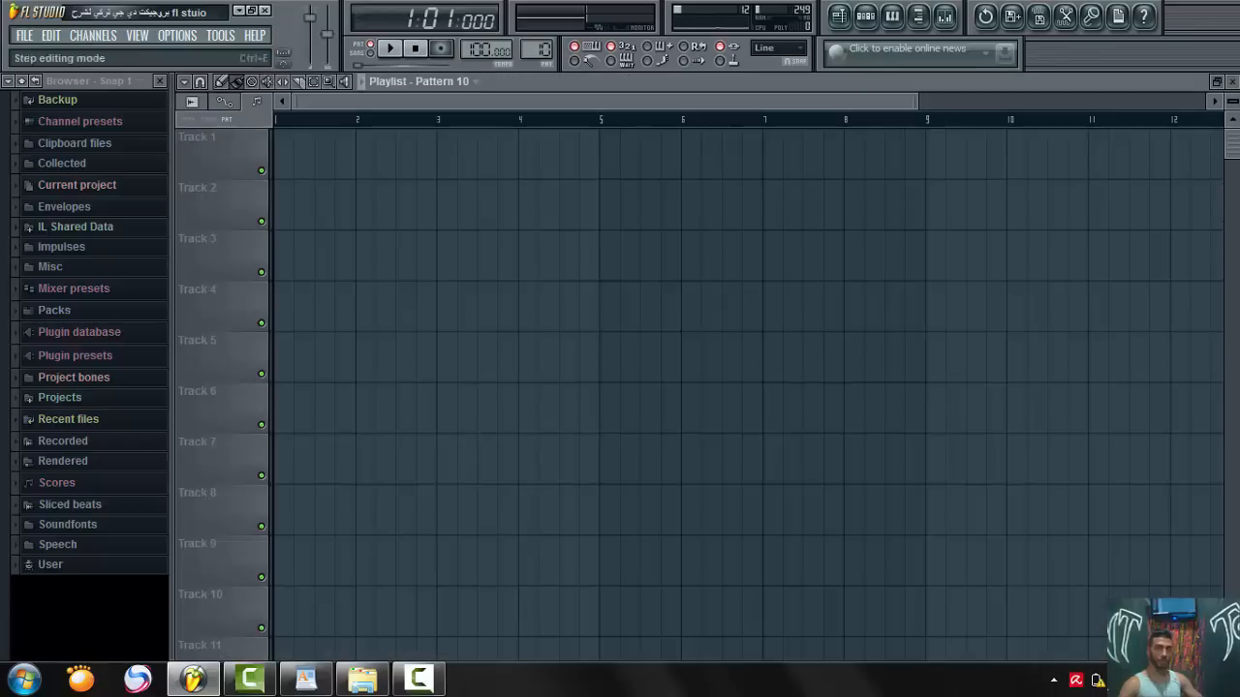
{"action": "left_click_drag", "start_coordinate": [300, 153], "coordinate": [799, 153]}
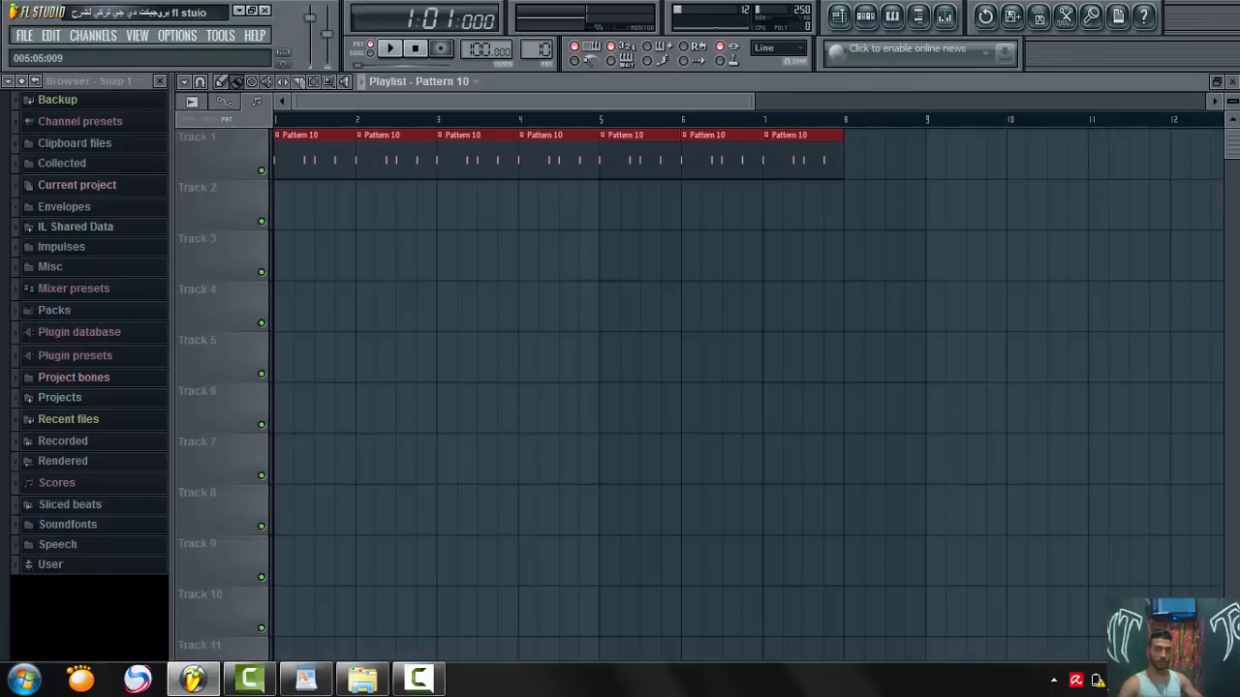
{"action": "scroll", "coordinate": [799, 153], "scroll_direction": "down", "scroll_amount": 3}
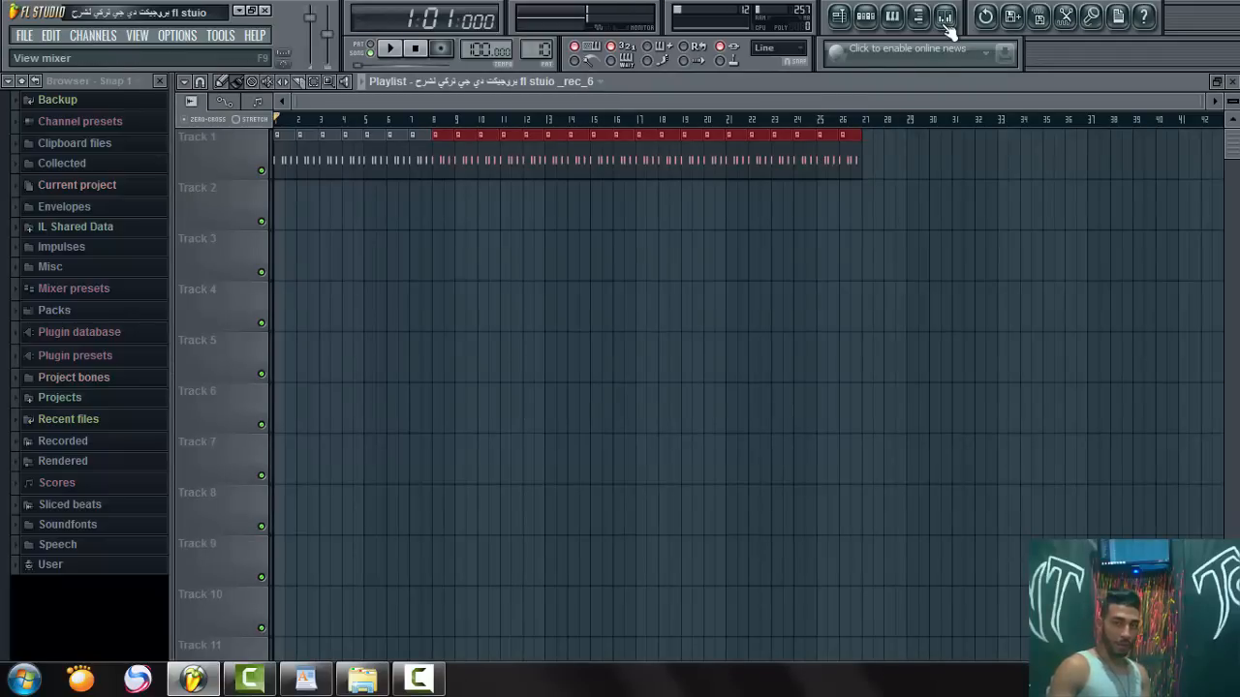
Make rec the selected mixer track for the voice recording and close the mixer
{"action": "left_click", "coordinate": [946, 23]}
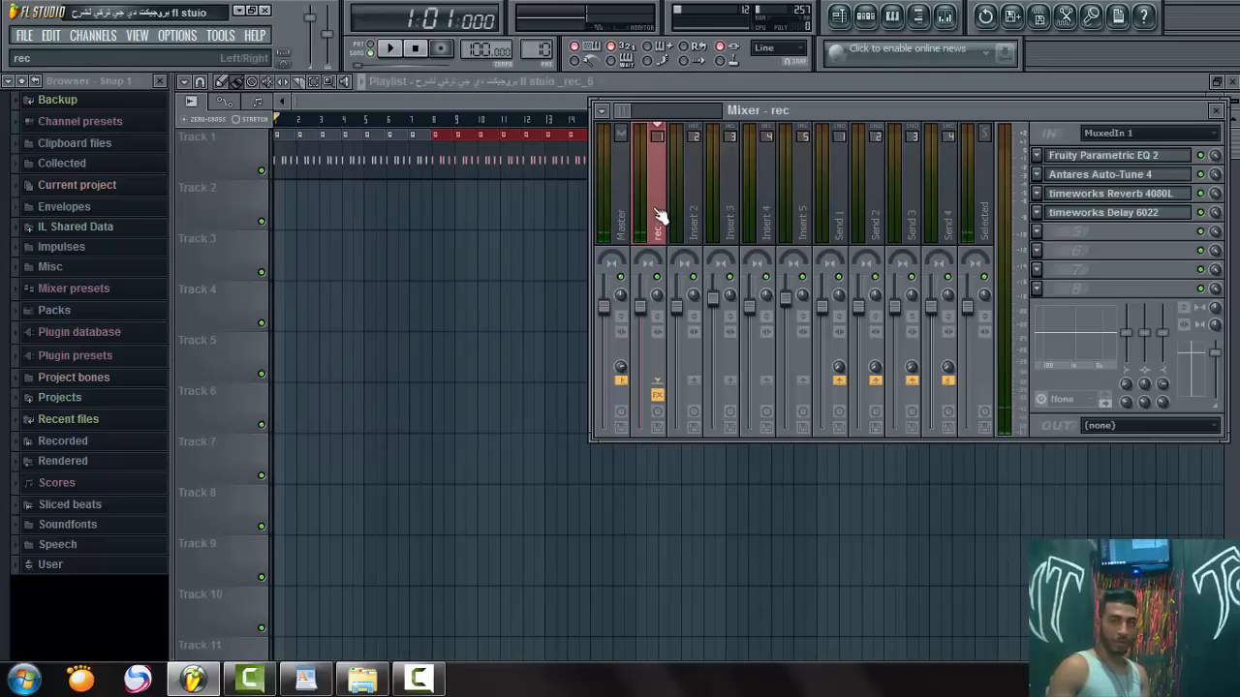
{"action": "left_click", "coordinate": [689, 207]}
{"action": "left_click", "coordinate": [731, 203]}
{"action": "left_click", "coordinate": [752, 200]}
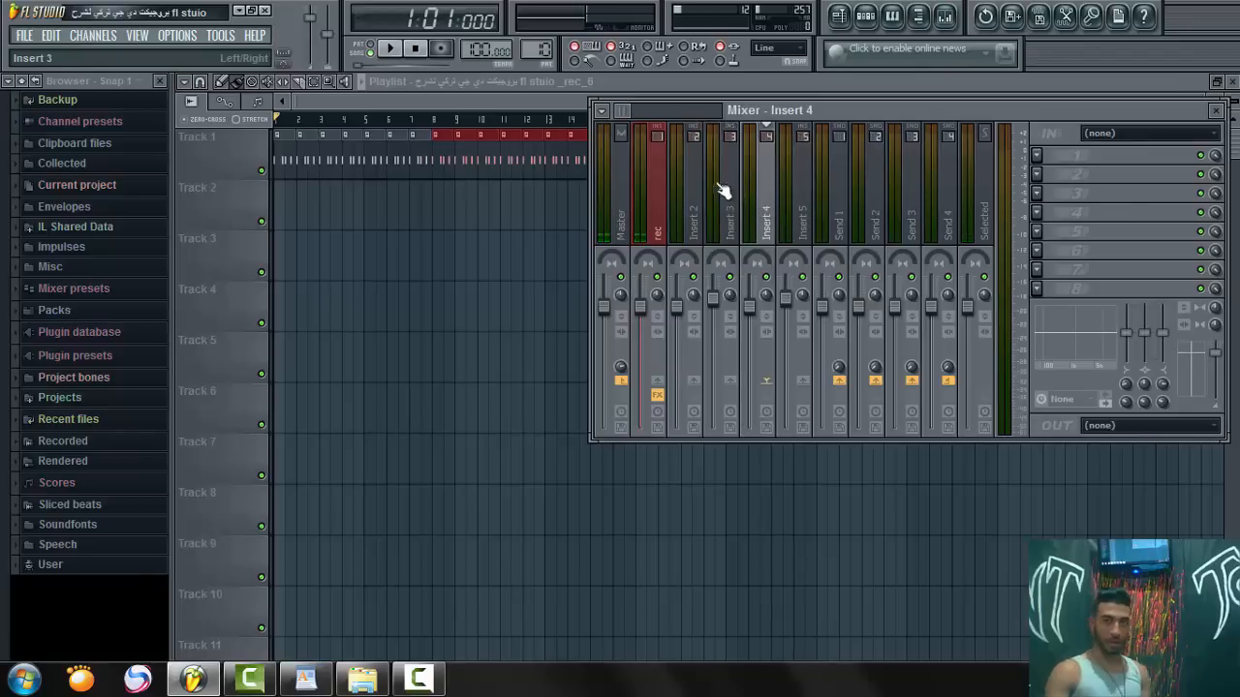
{"action": "left_click", "coordinate": [664, 178]}
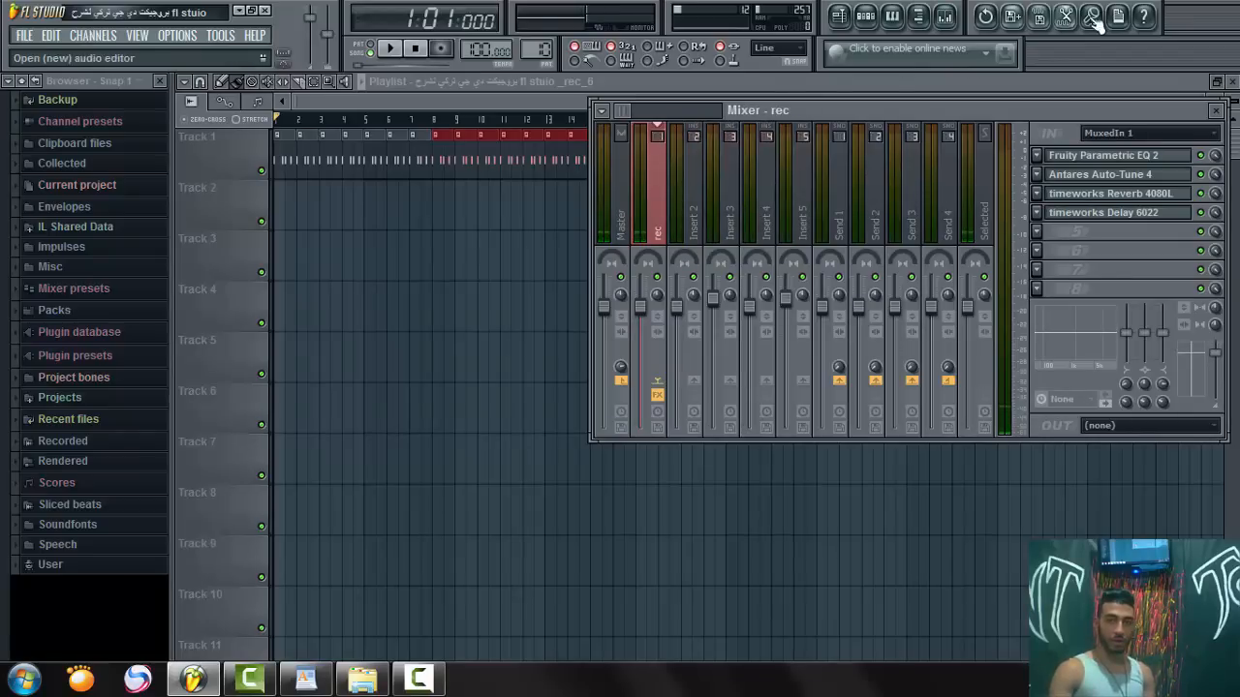
{"action": "left_click", "coordinate": [1216, 111]}
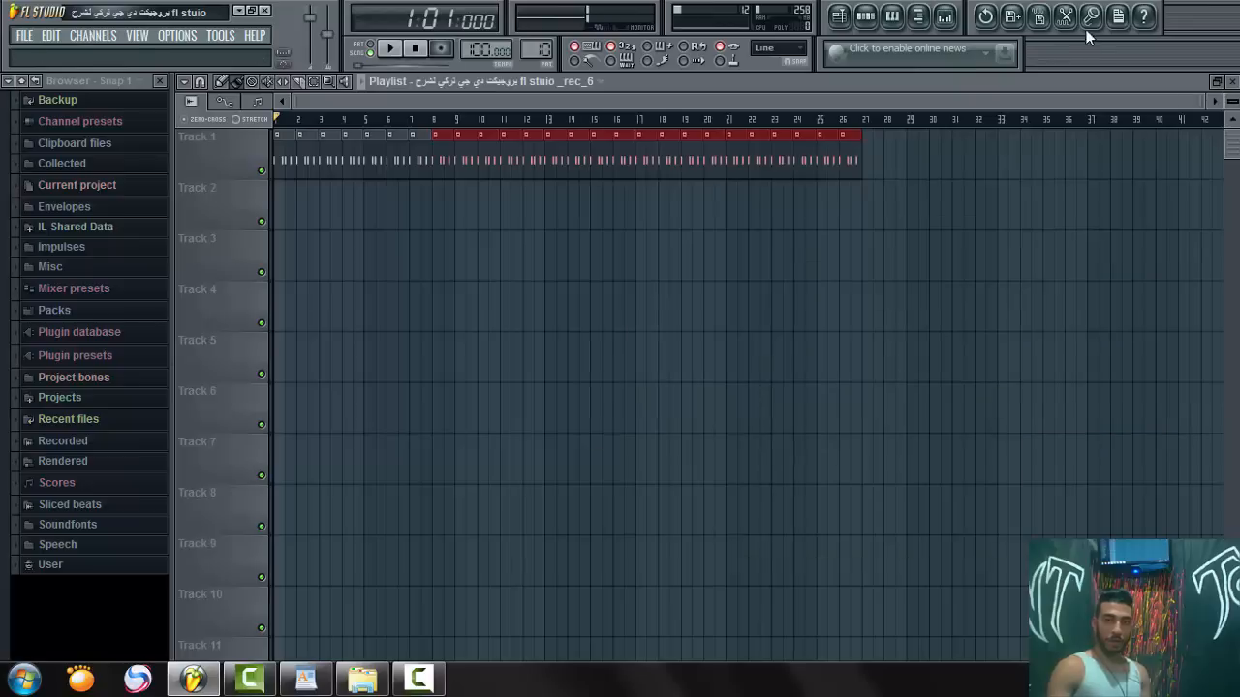
Record a voice take into the playlist as an audio clip over the beat, stopping after about bar 13
{"action": "left_click", "coordinate": [1089, 39]}
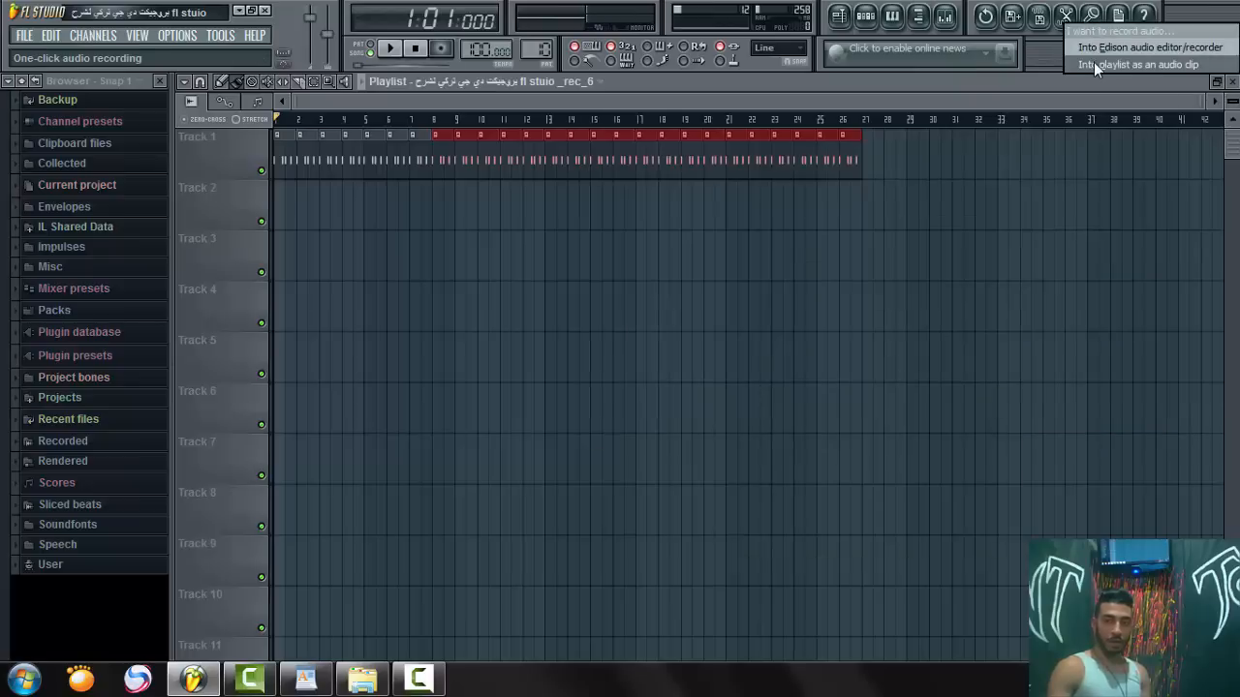
{"action": "left_click", "coordinate": [1092, 17]}
{"action": "left_click", "coordinate": [1087, 18]}
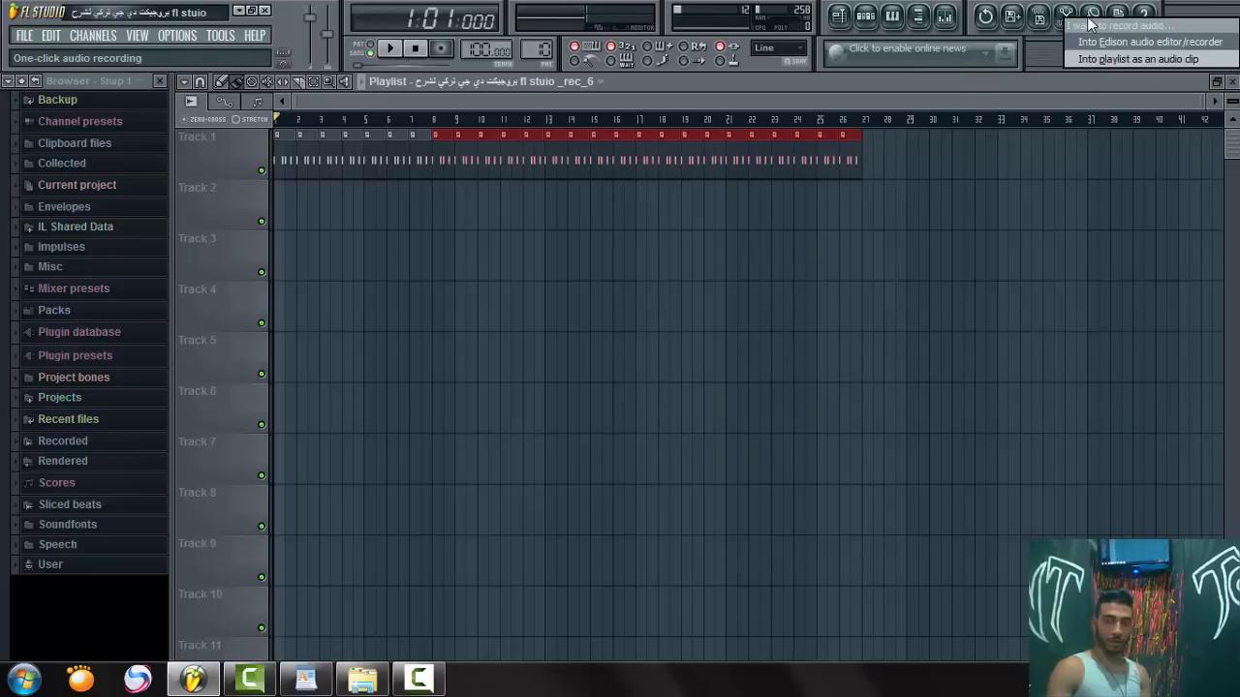
{"action": "left_click", "coordinate": [1094, 62]}
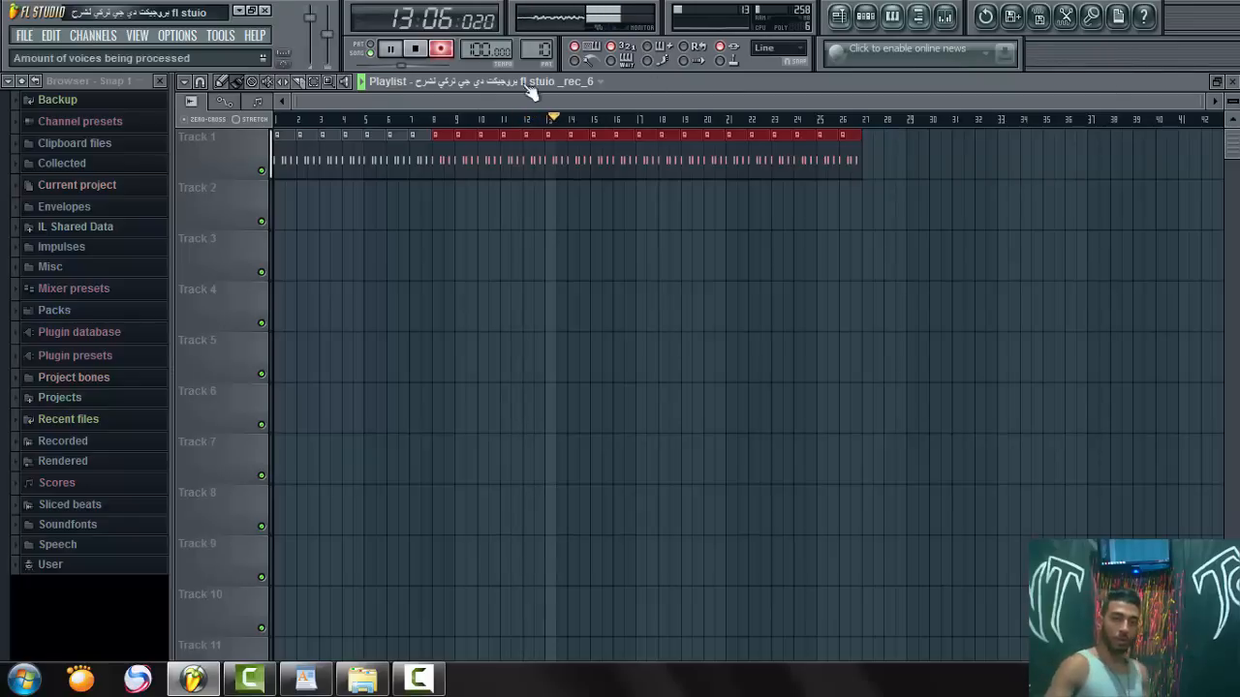
{"action": "key", "text": "space"}
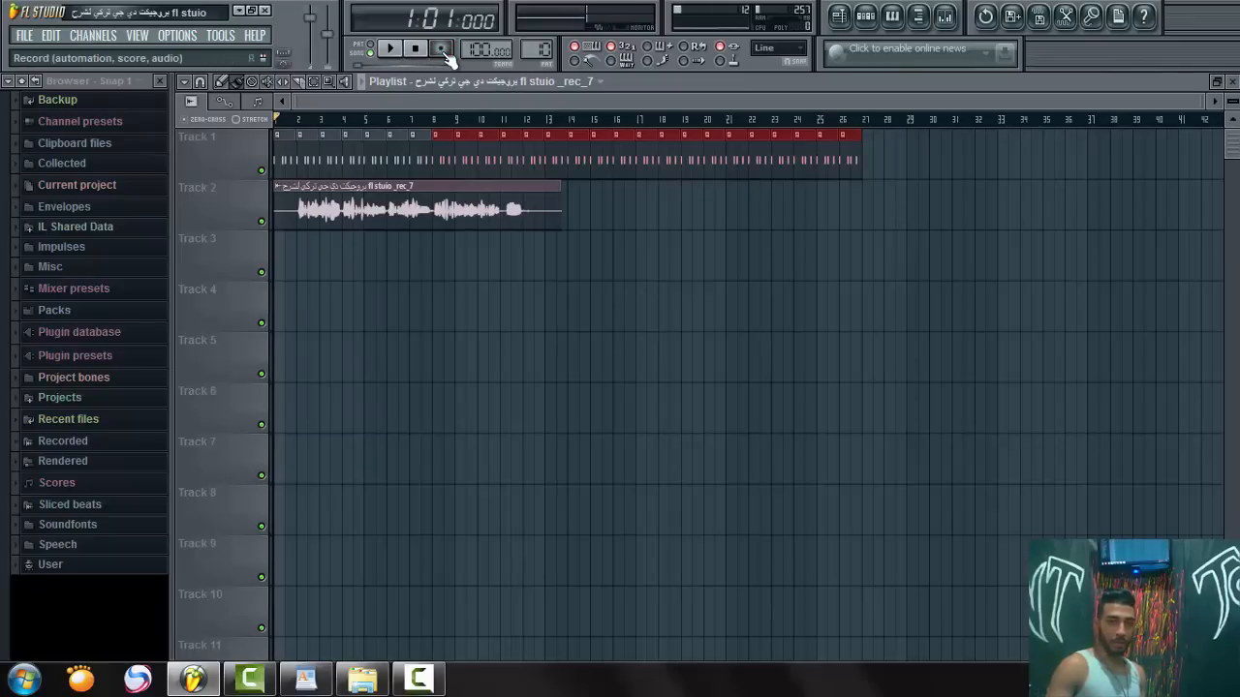
Play back the recorded take with the beat and adjust the clip's channel volume in its channel settings
{"action": "left_click", "coordinate": [388, 49]}
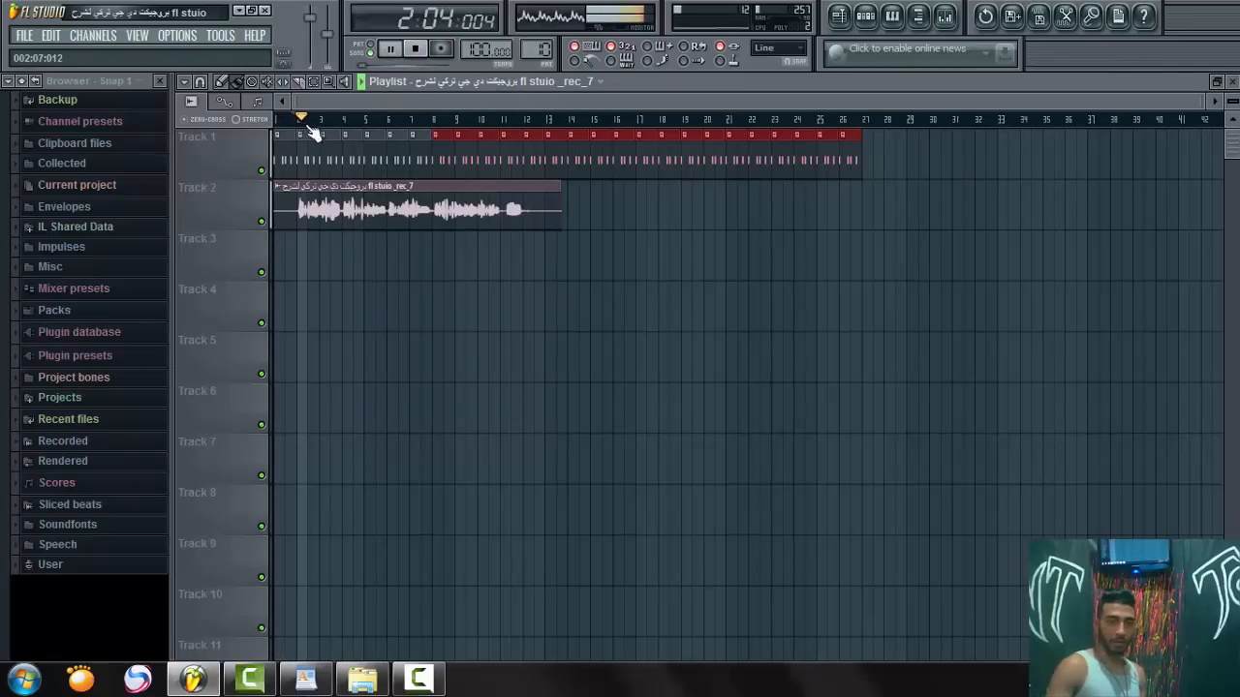
{"action": "double_click", "coordinate": [325, 198]}
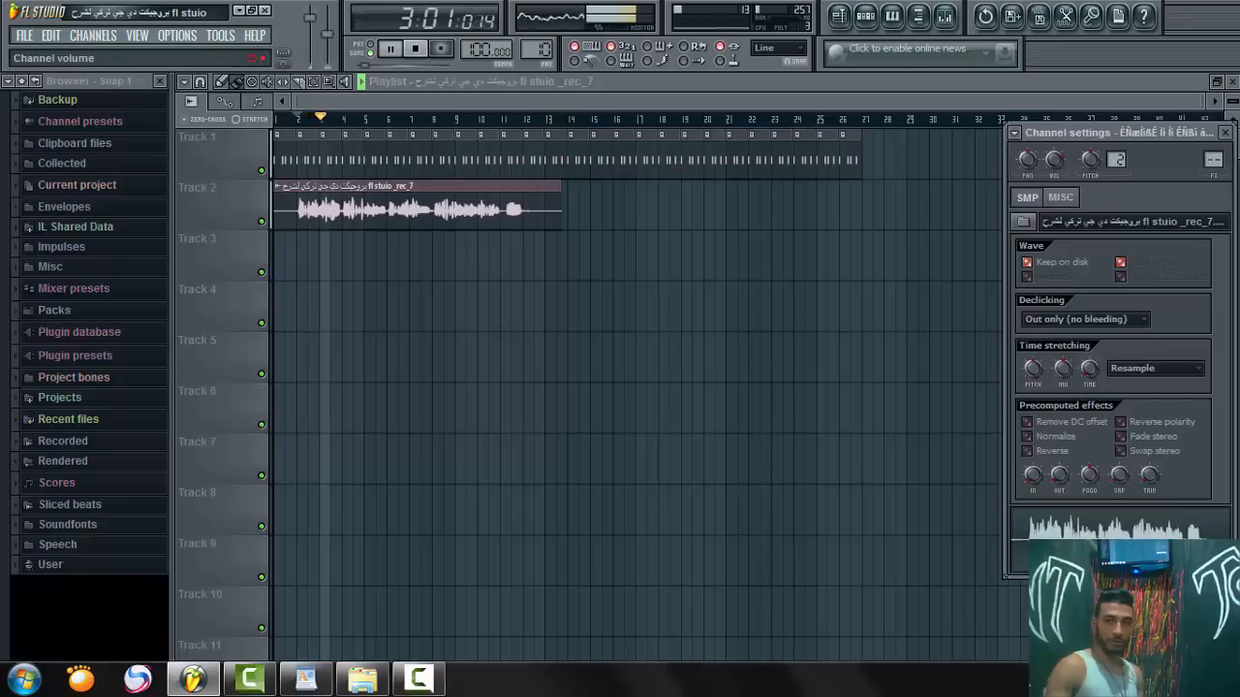
{"action": "left_click_drag", "start_coordinate": [1046, 170], "coordinate": [1046, 191]}
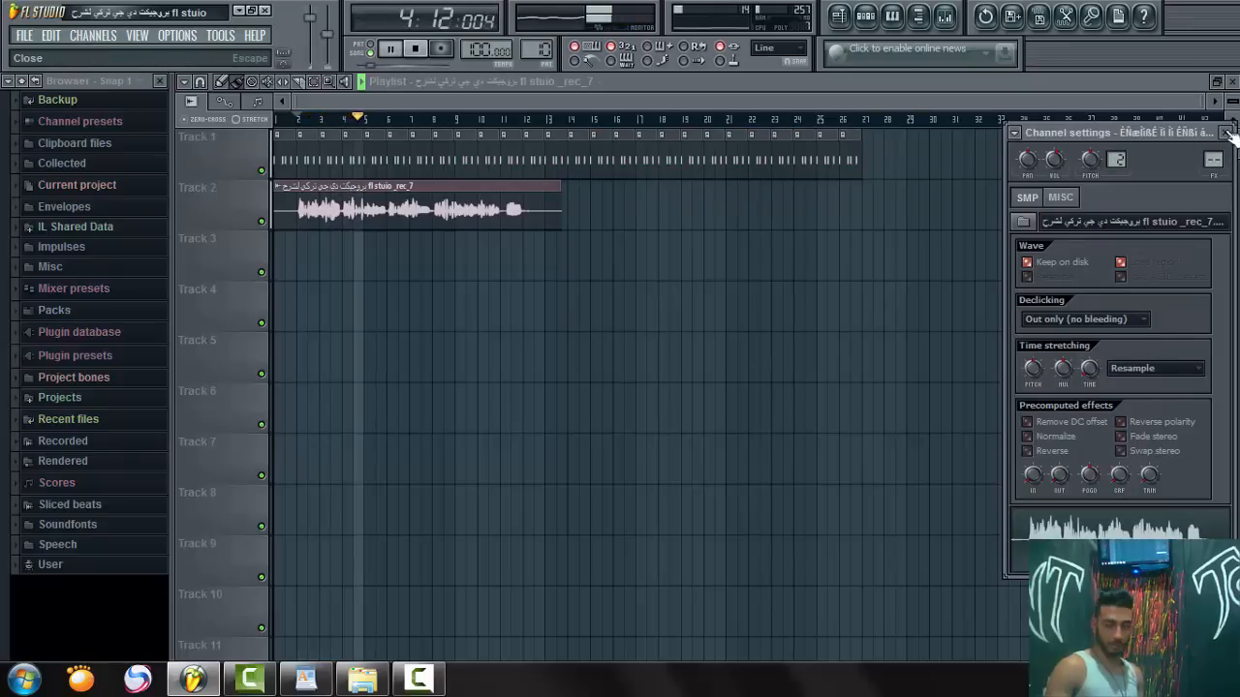
{"action": "left_click", "coordinate": [1226, 133]}
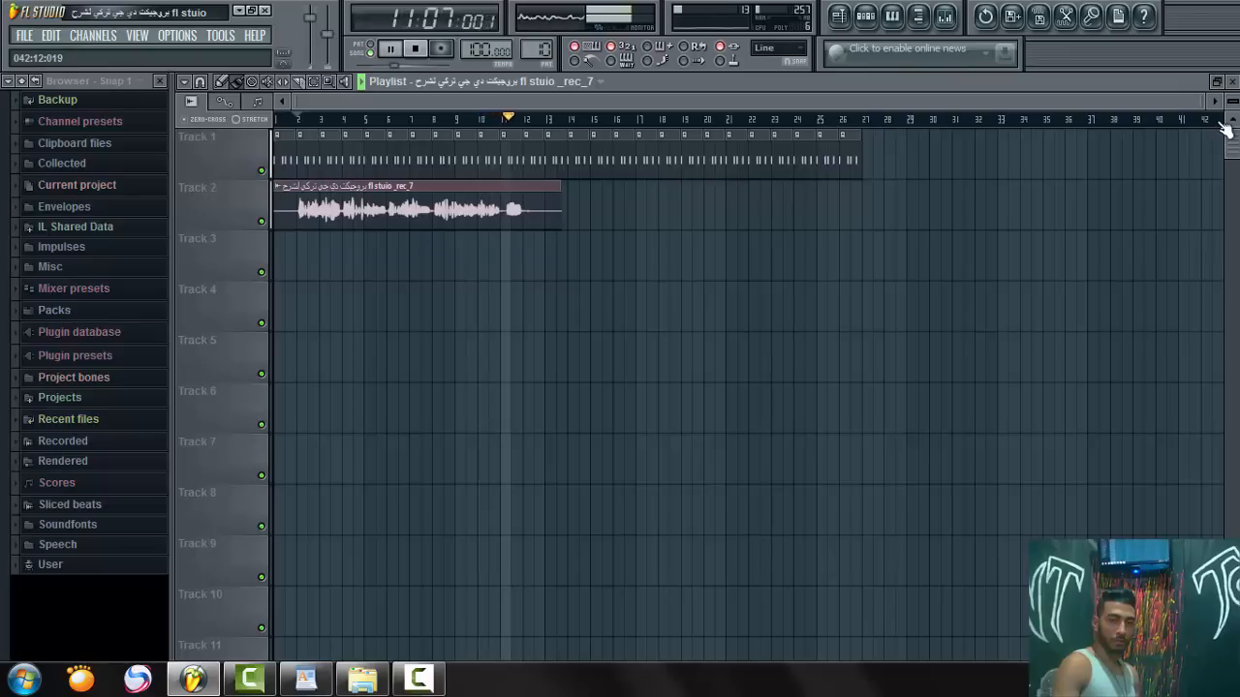
{"action": "key", "text": "space"}
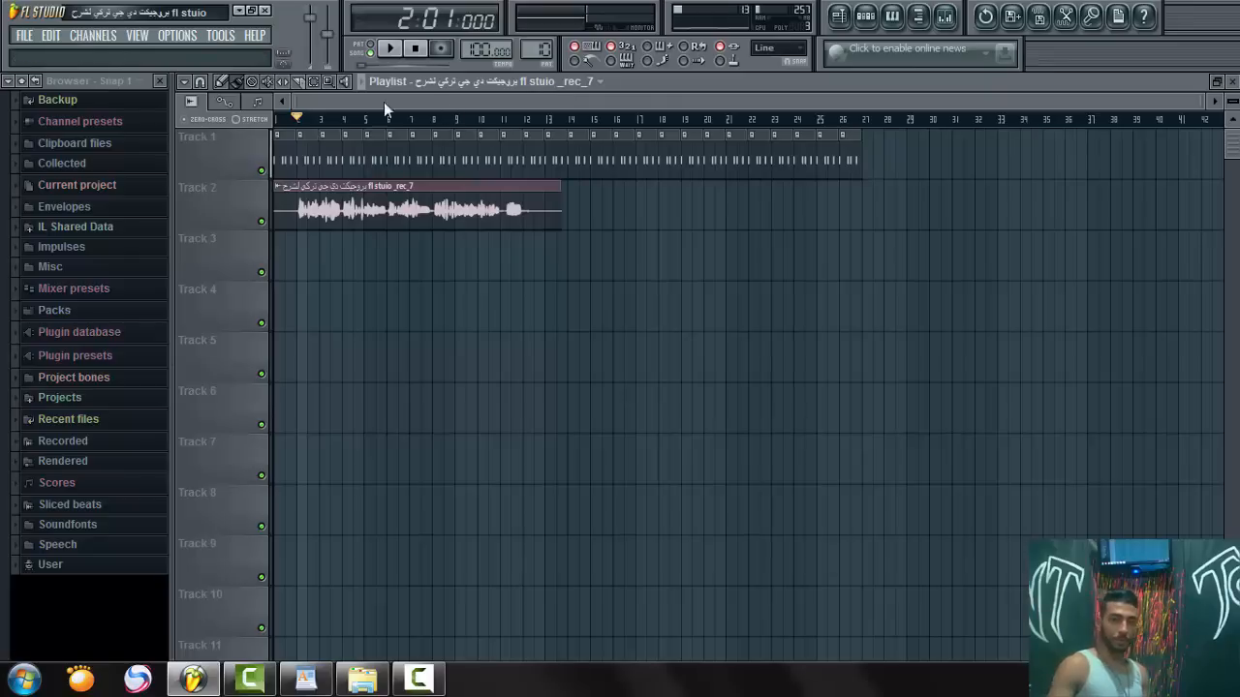
Start exporting the song as an MP3 file to the Desktop under the suggested file name
{"action": "left_click", "coordinate": [27, 36]}
{"action": "left_click", "coordinate": [26, 36]}
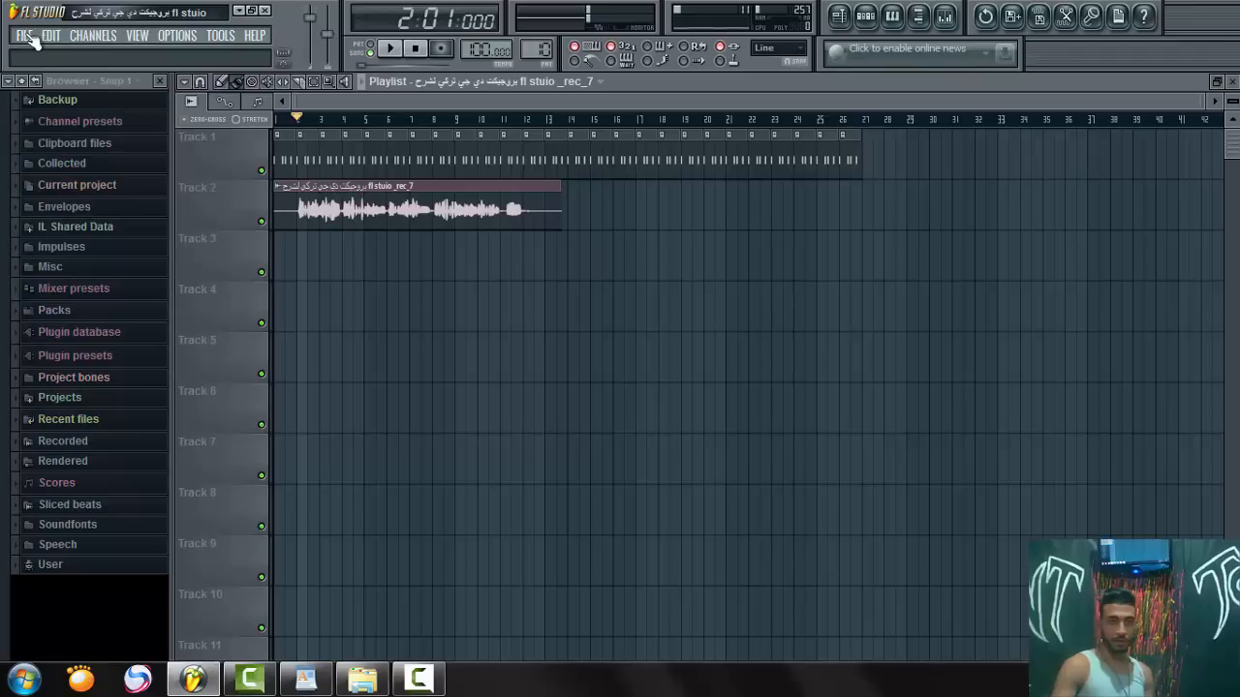
{"action": "left_click", "coordinate": [24, 36]}
{"action": "left_click", "coordinate": [25, 34]}
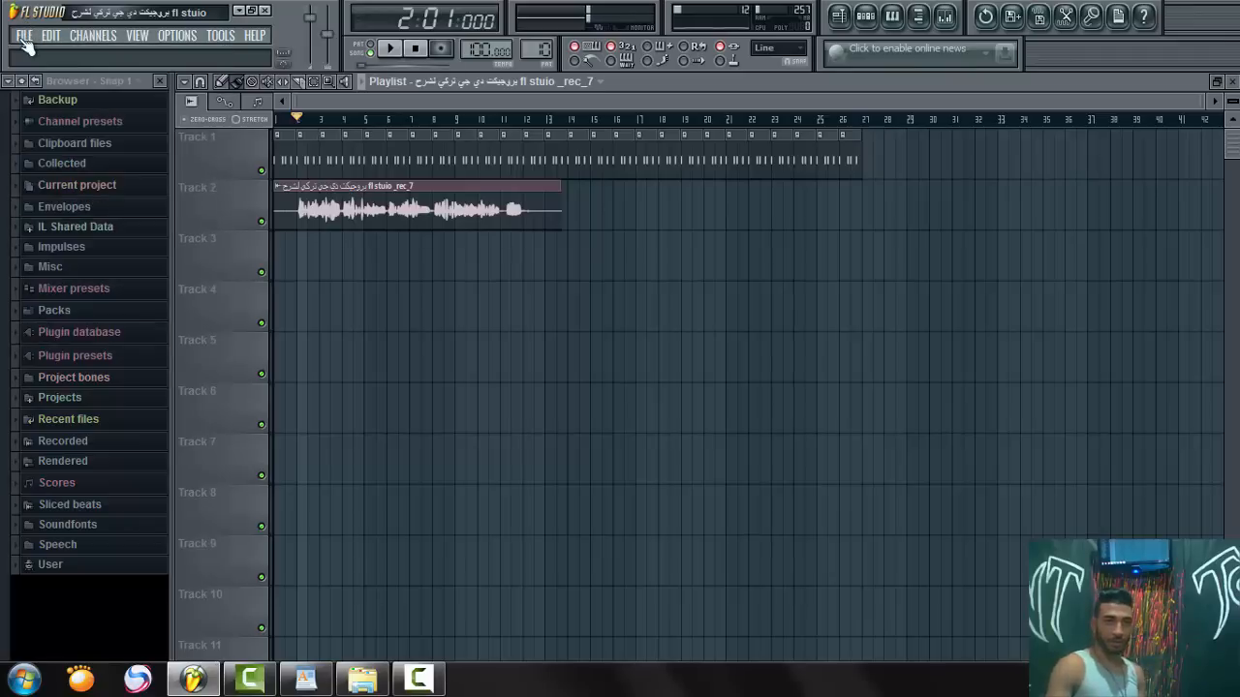
{"action": "left_click", "coordinate": [21, 37]}
{"action": "mouse_move", "coordinate": [97, 186]}
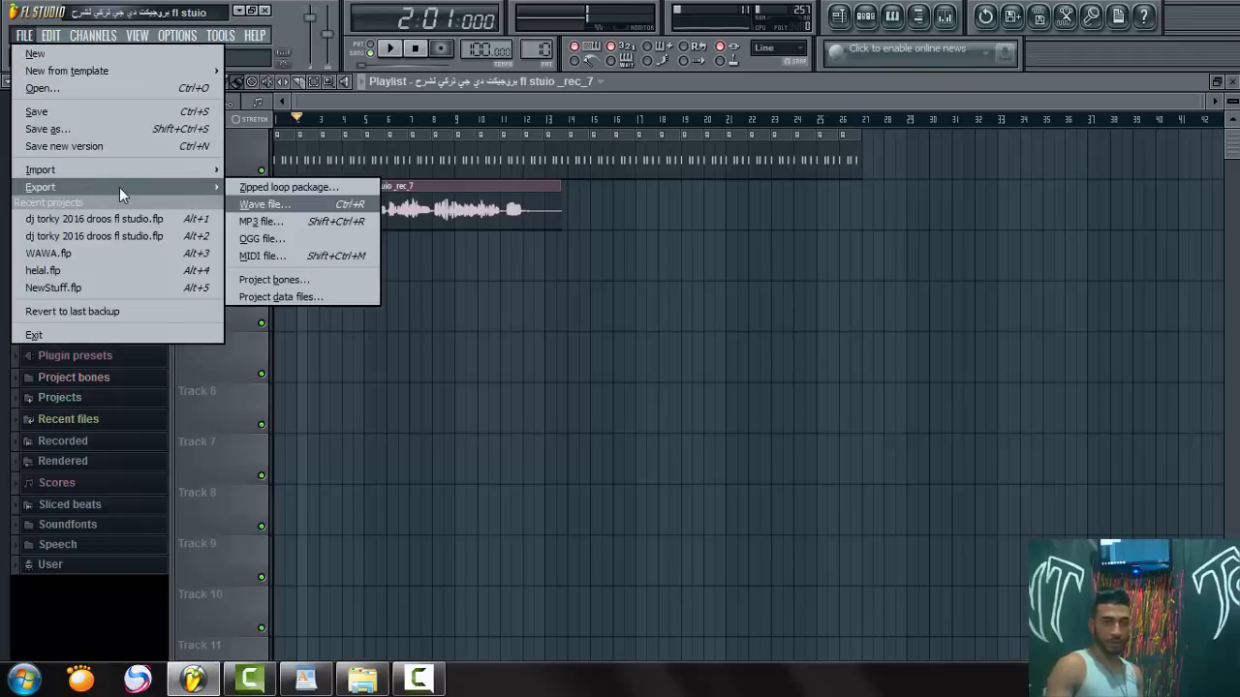
{"action": "left_click", "coordinate": [260, 223]}
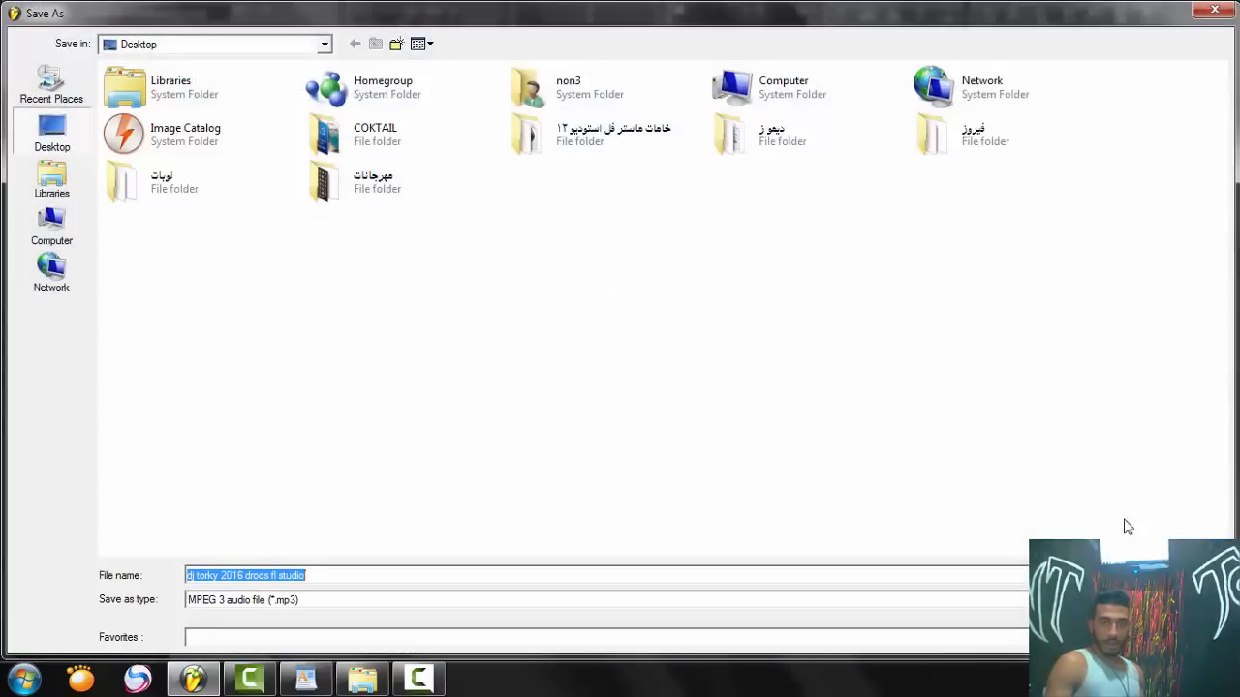
{"action": "key", "text": "Return"}
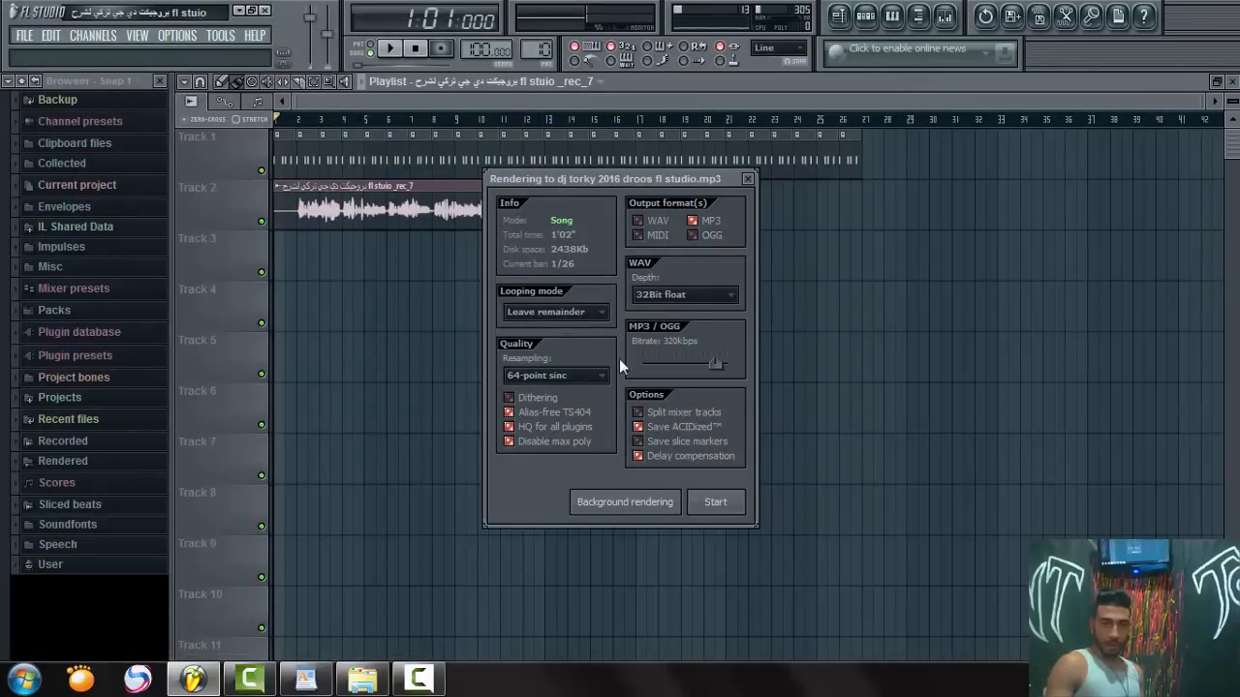
Choose 32Bit float WAV depth and a 320kbps MP3 bitrate, and close the render settings without rendering
{"action": "left_click", "coordinate": [687, 297]}
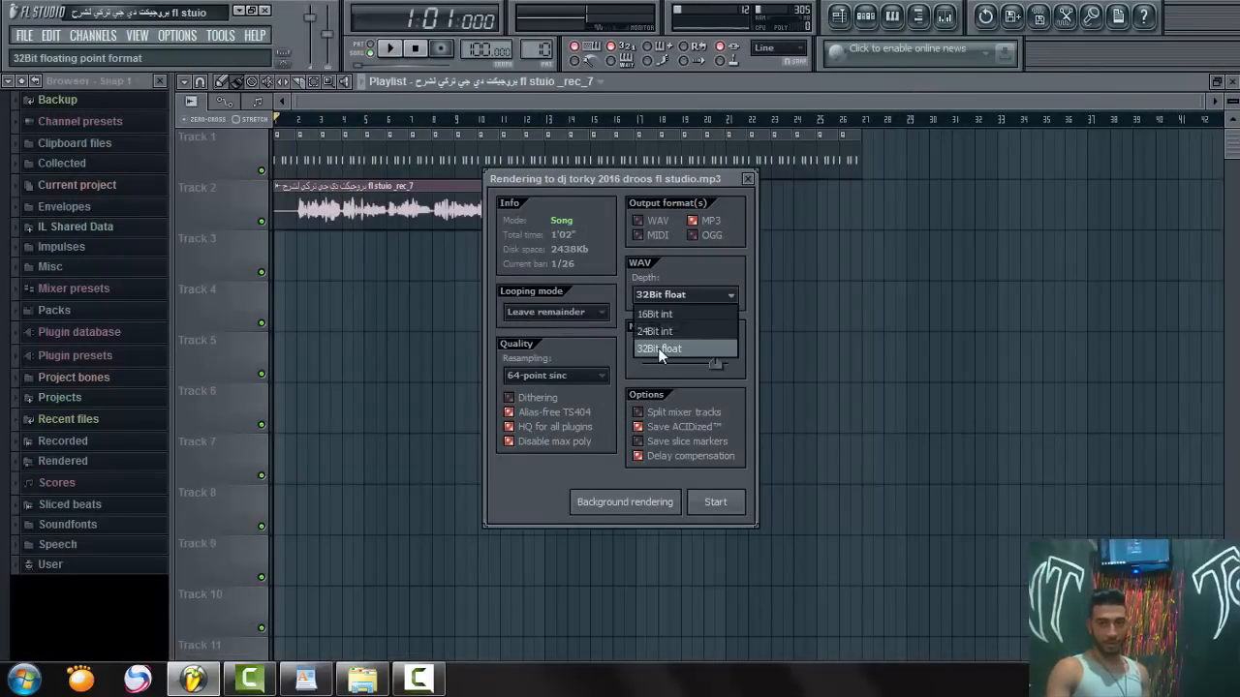
{"action": "left_click", "coordinate": [657, 347]}
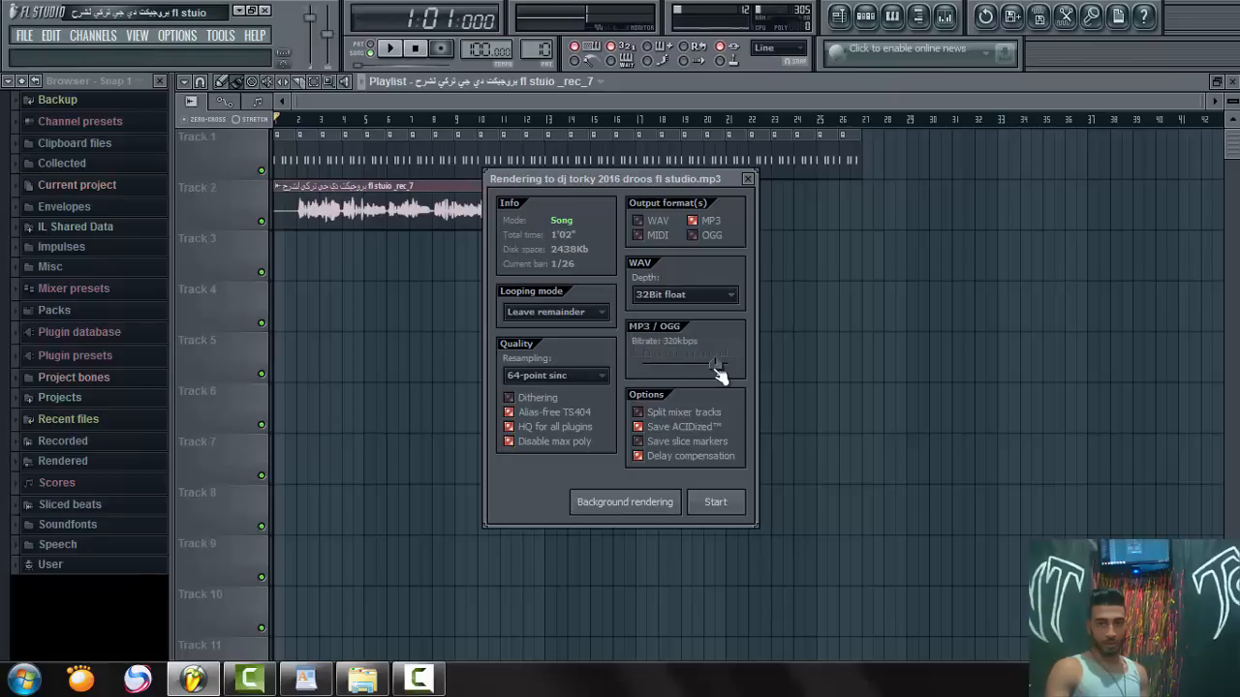
{"action": "left_click_drag", "start_coordinate": [717, 370], "coordinate": [720, 362]}
{"action": "left_click", "coordinate": [747, 179]}
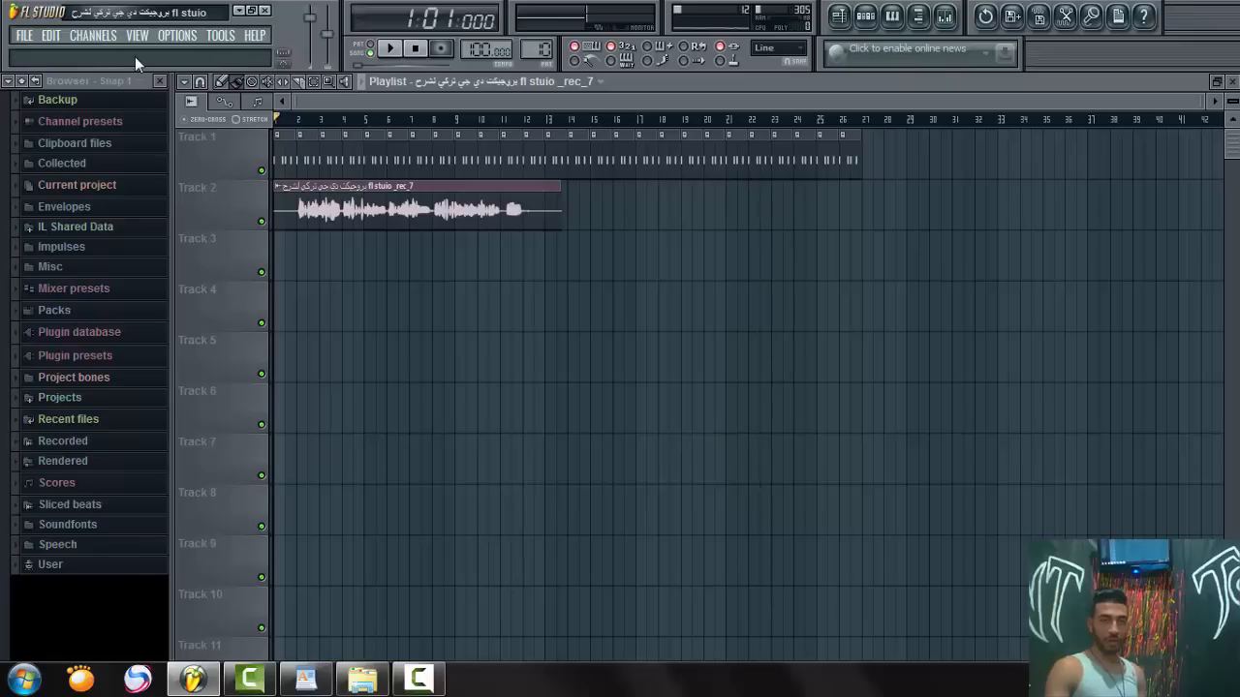